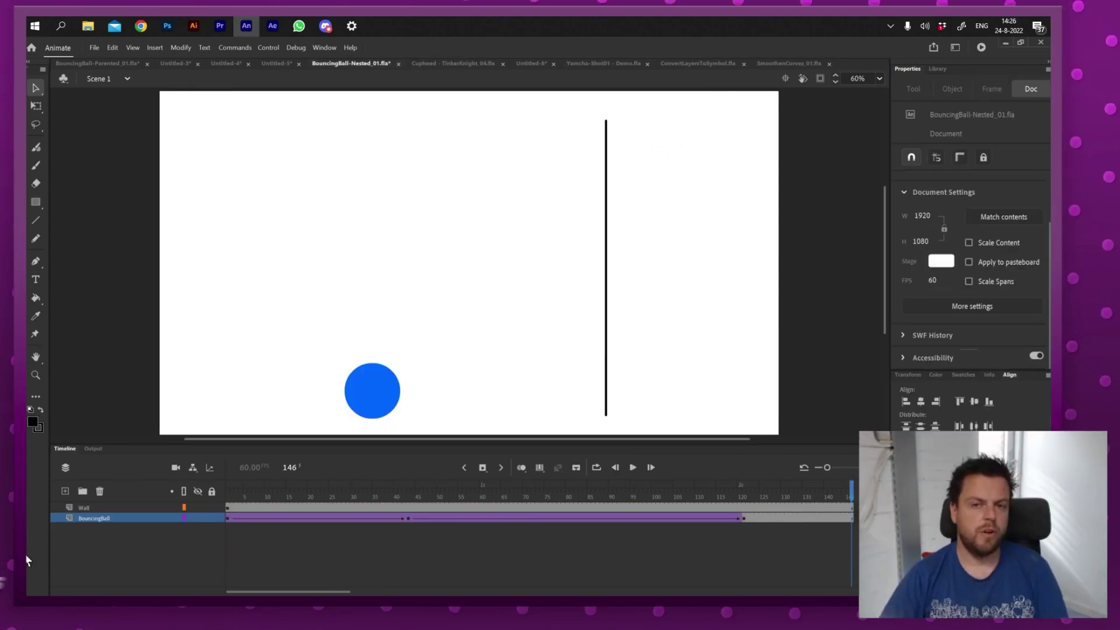
# Step: Play the bouncing ball animation on the main timeline and inside the BouncingBall symbol
pyautogui.hotkey('shift', ',')
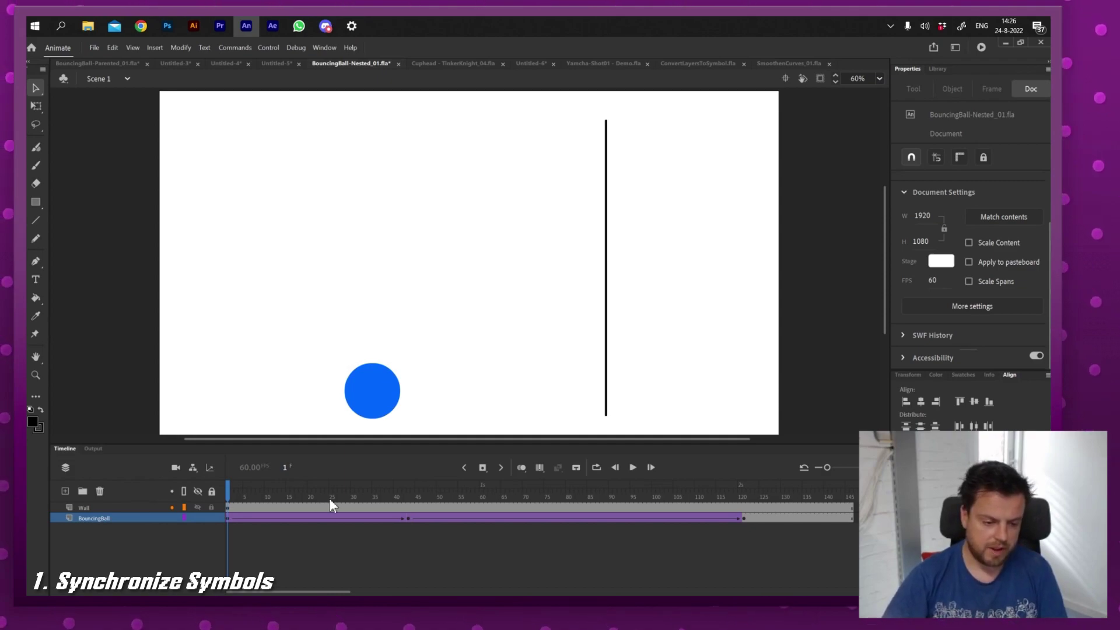
pyautogui.press('Return')
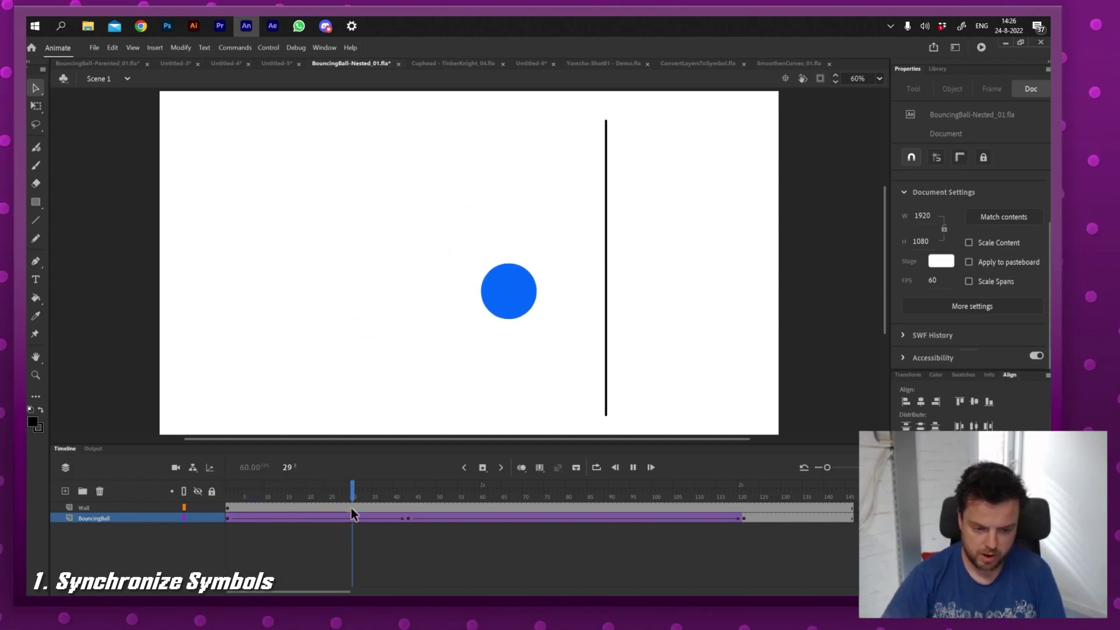
pyautogui.press('Return')
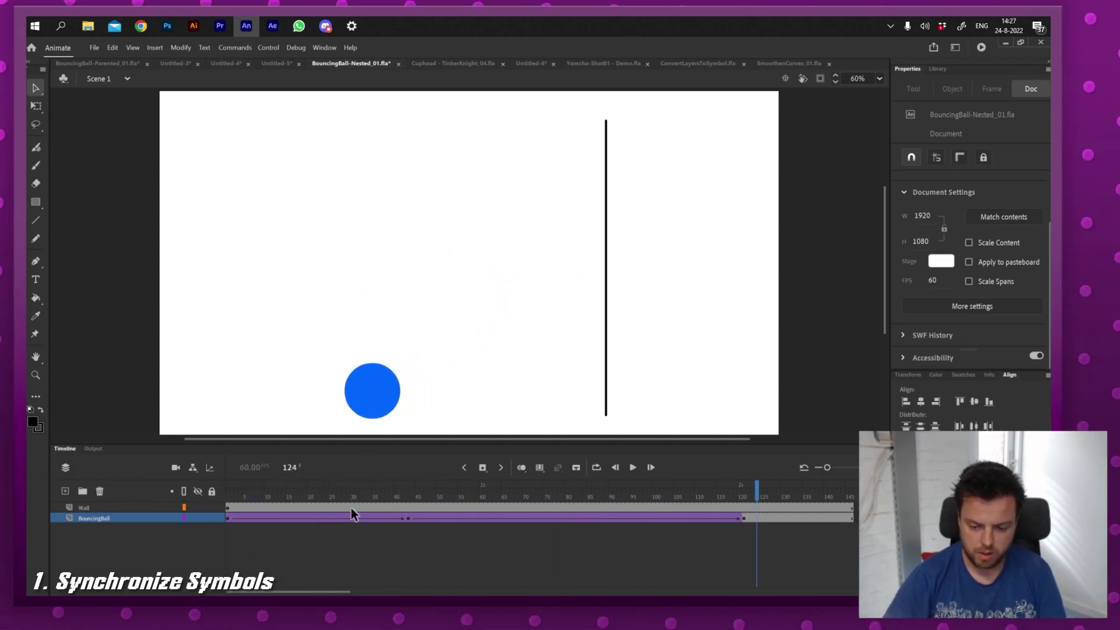
pyautogui.doubleClick(377, 387)
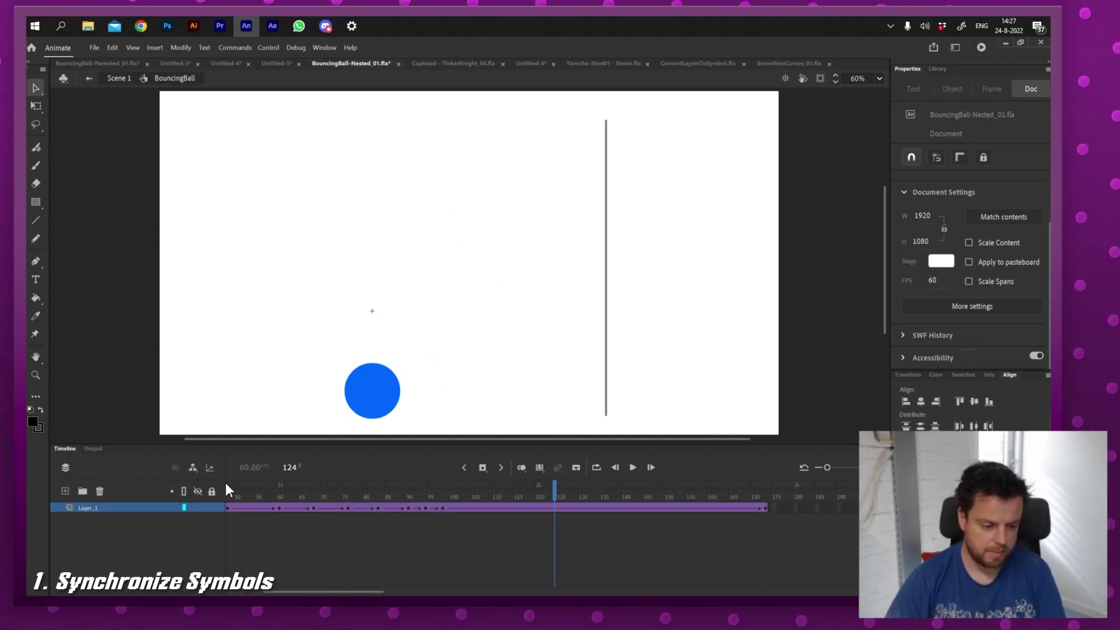
pyautogui.press('Return')
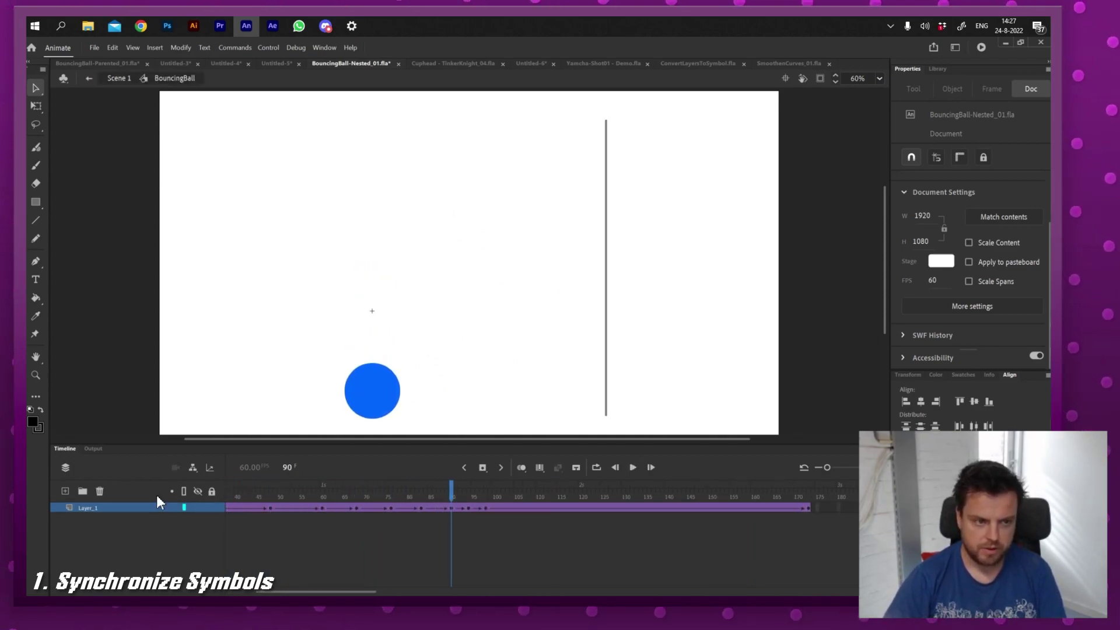
pyautogui.click(120, 78)
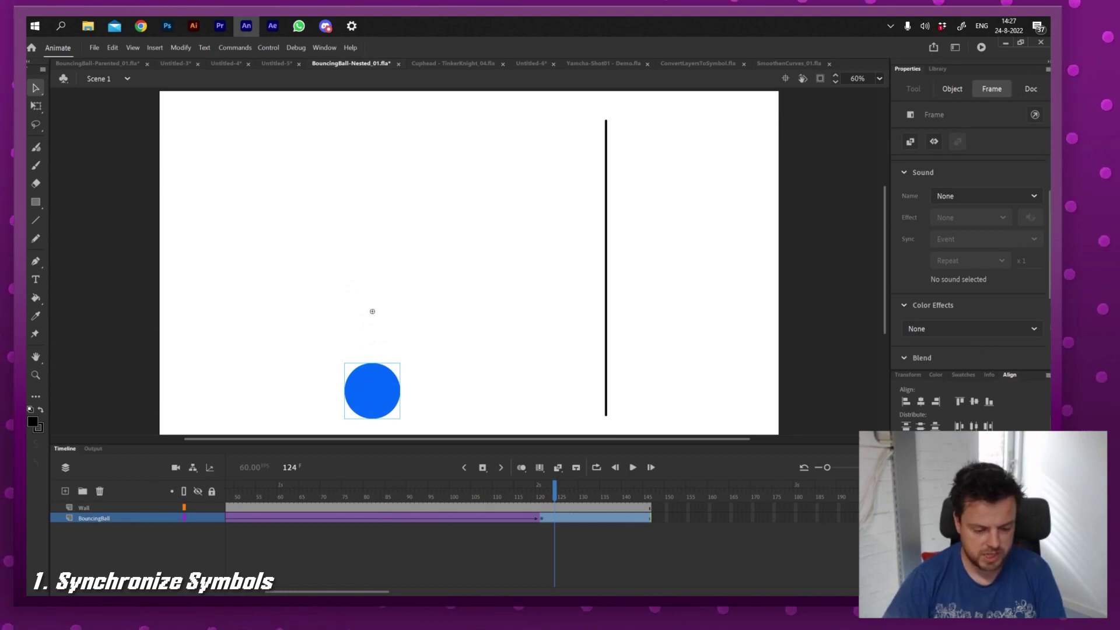
# Step: Move the wall-hit keyframe earlier from frame 43 and replay from the first frame
pyautogui.moveTo(327, 592); pyautogui.dragTo(289, 592)
pyautogui.click(409, 518)
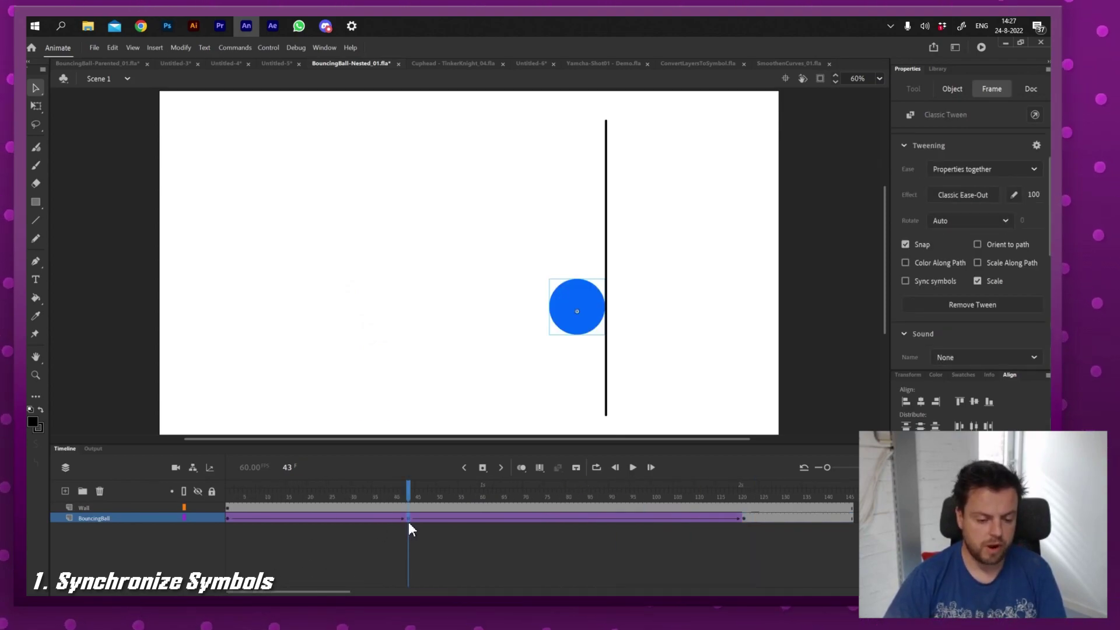
pyautogui.moveTo(408, 522); pyautogui.dragTo(325, 518)
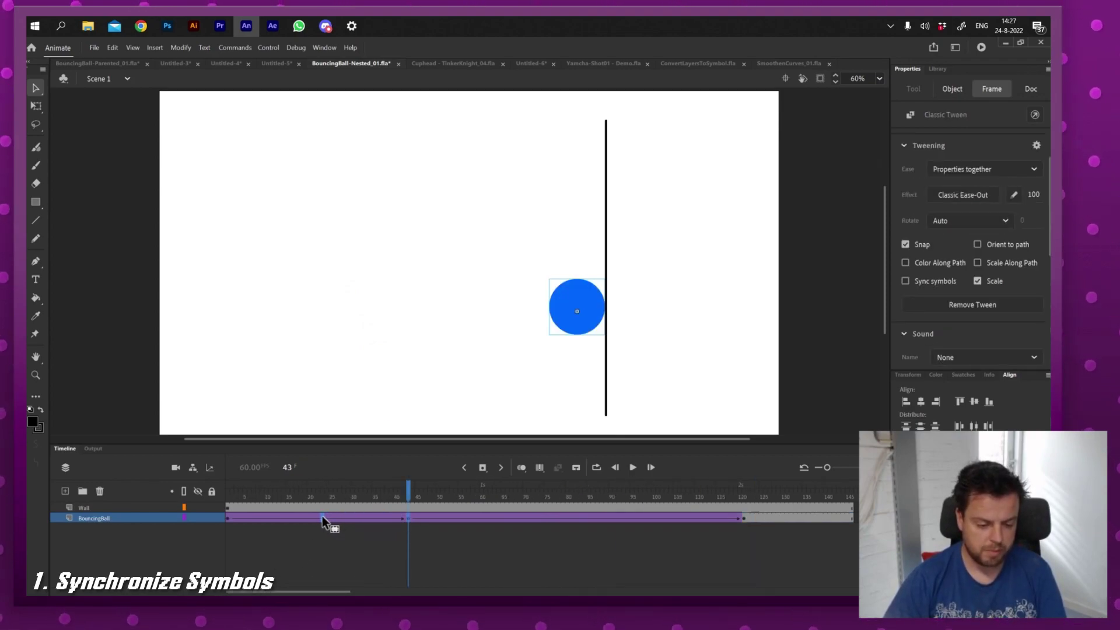
pyautogui.click(228, 497)
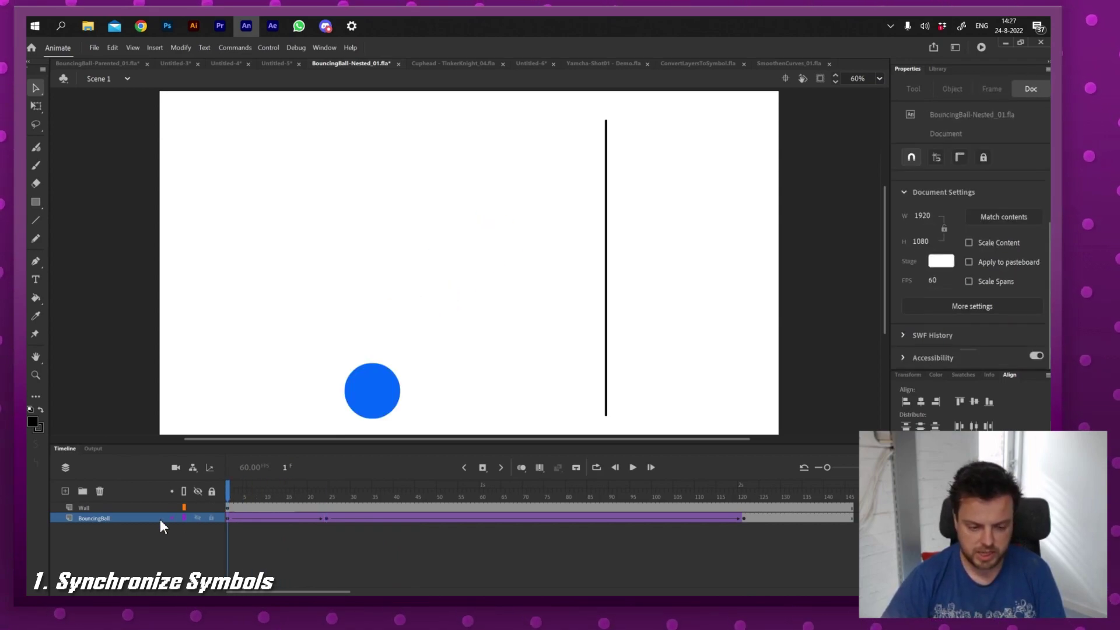
pyautogui.press('Return')
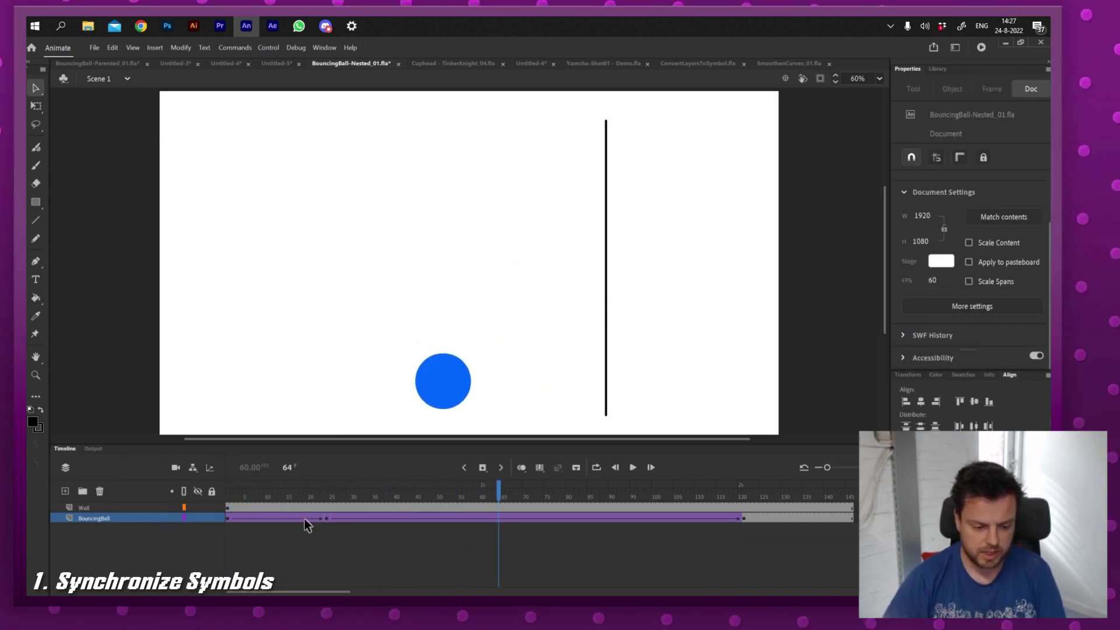
# Step: Shift the wall-hit keyframe further back to frame 18, replay, and select the ball there
pyautogui.click(325, 517)
pyautogui.moveTo(309, 517); pyautogui.dragTo(301, 518)
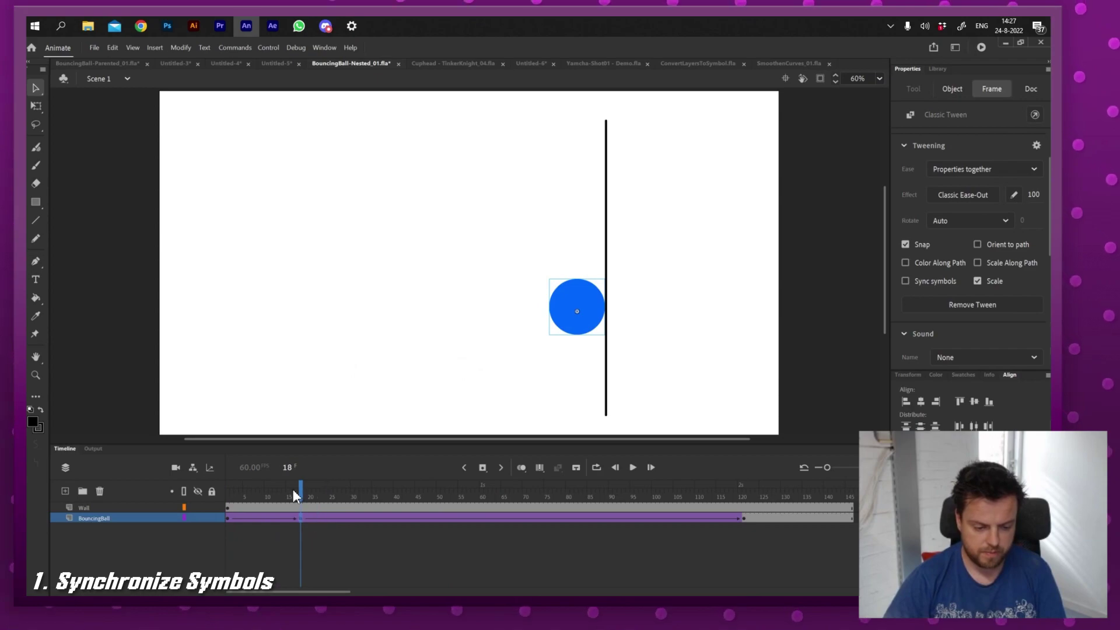
pyautogui.click(228, 497)
pyautogui.press('Return')
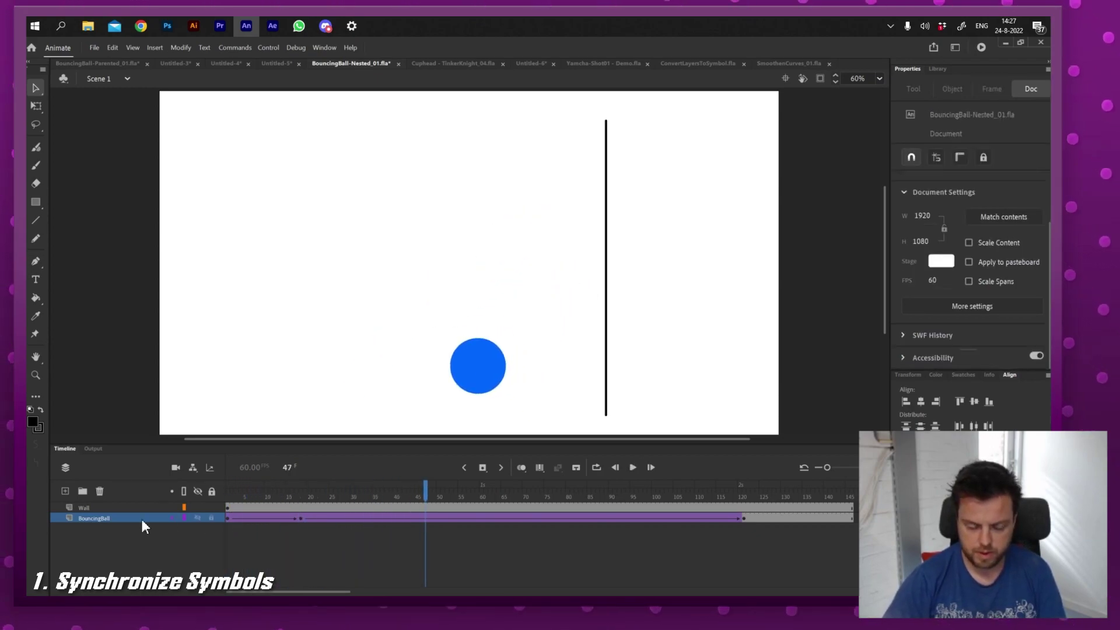
pyautogui.moveTo(288, 490); pyautogui.dragTo(302, 497)
pyautogui.click(301, 518)
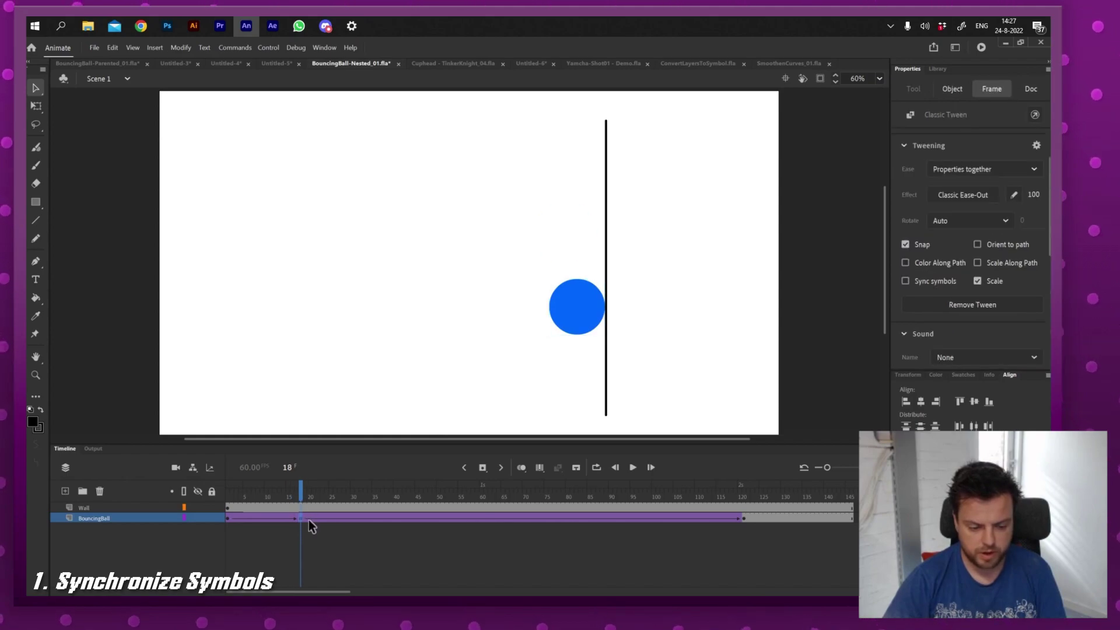
# Step: Set the ball instance's Looping First frame to 18 in Properties
pyautogui.click(557, 318)
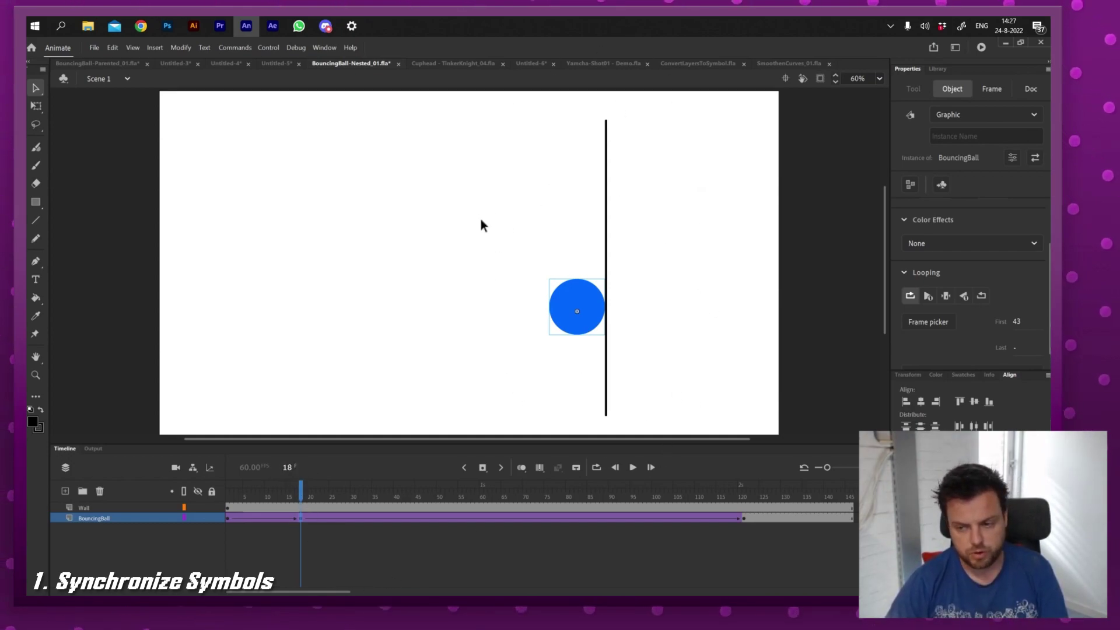
pyautogui.click(1018, 321)
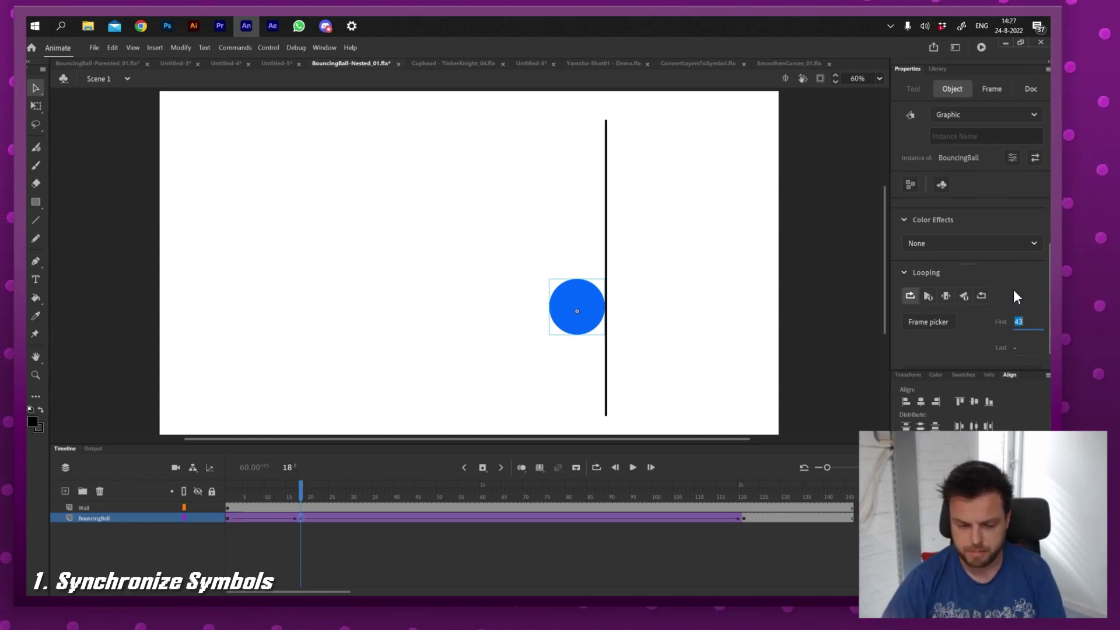
pyautogui.press('Return')
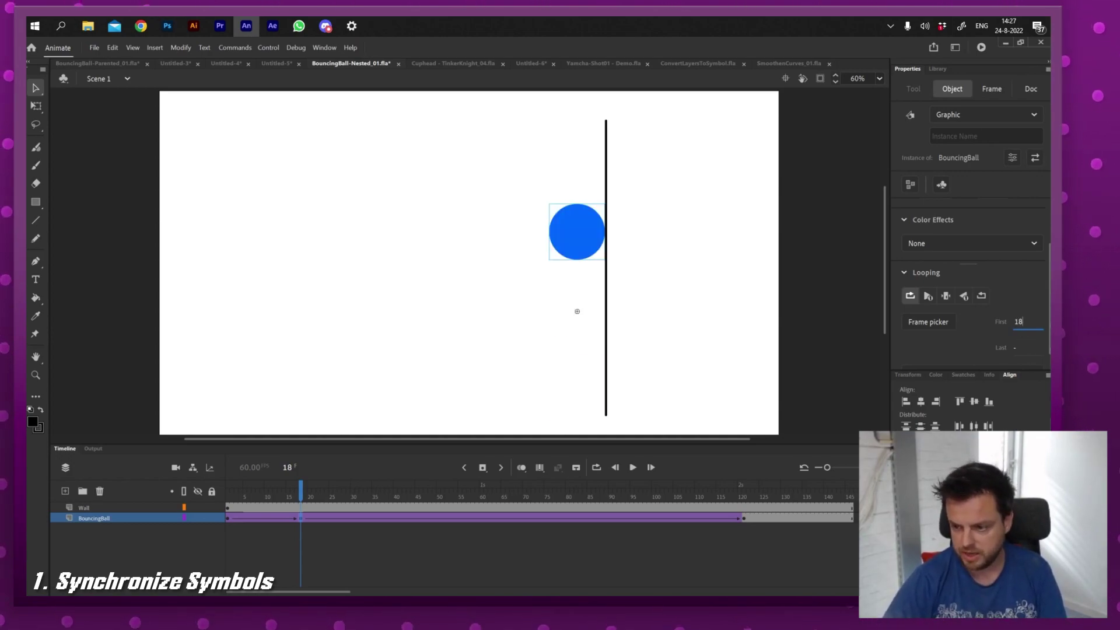
# Step: Apply Synchronize Symbols to the BouncingBall layer's frames and replay the animation
pyautogui.click(125, 518)
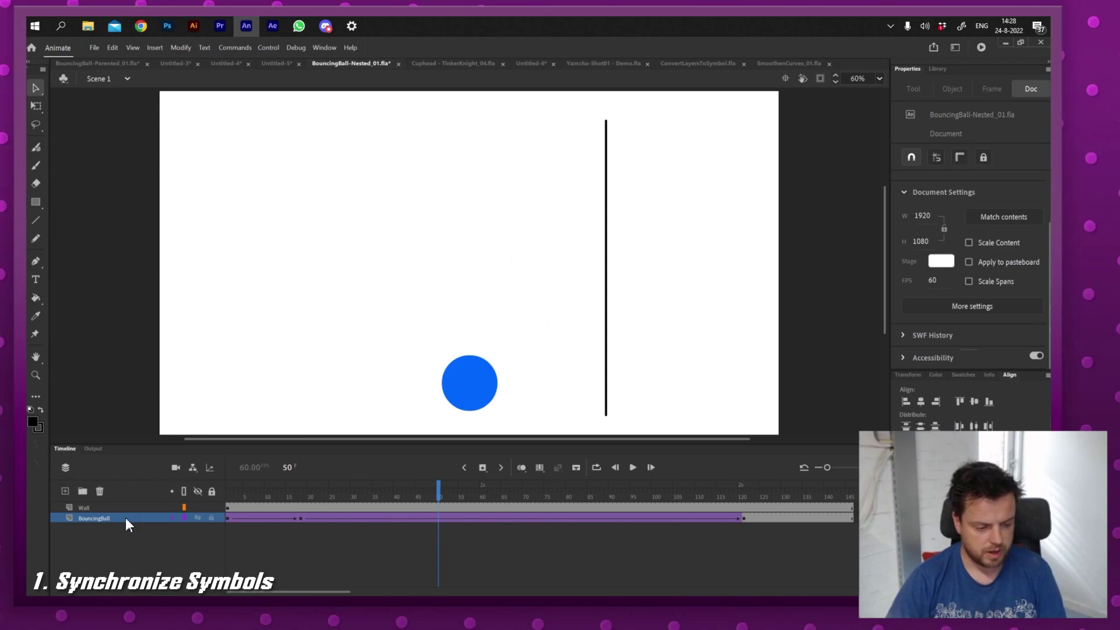
pyautogui.rightClick(285, 517)
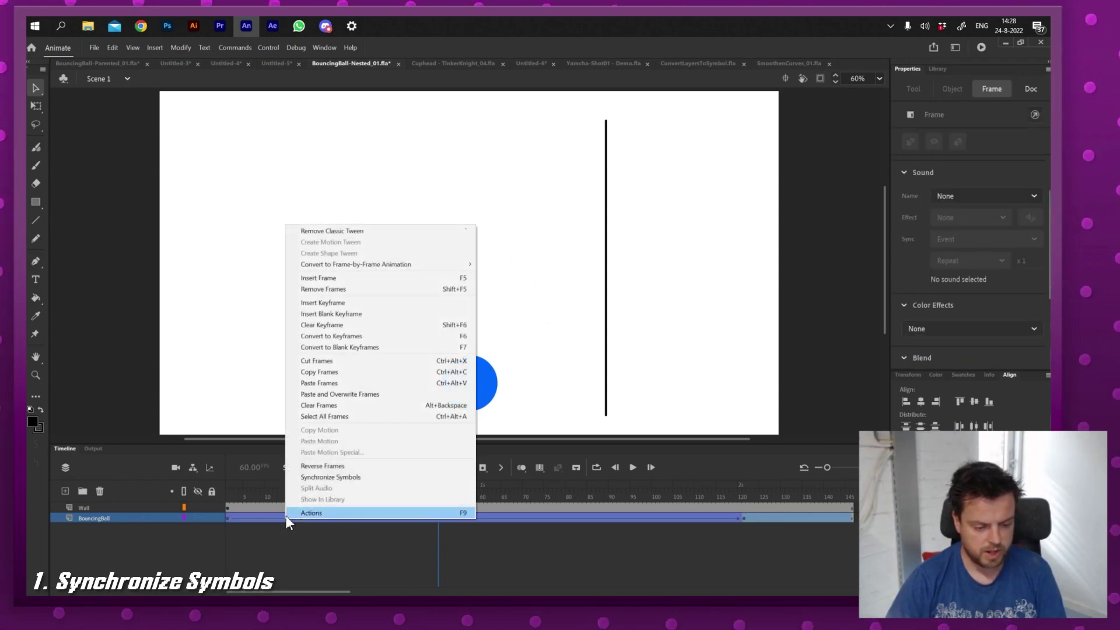
pyautogui.click(313, 477)
pyautogui.click(236, 503)
pyautogui.press('Return')
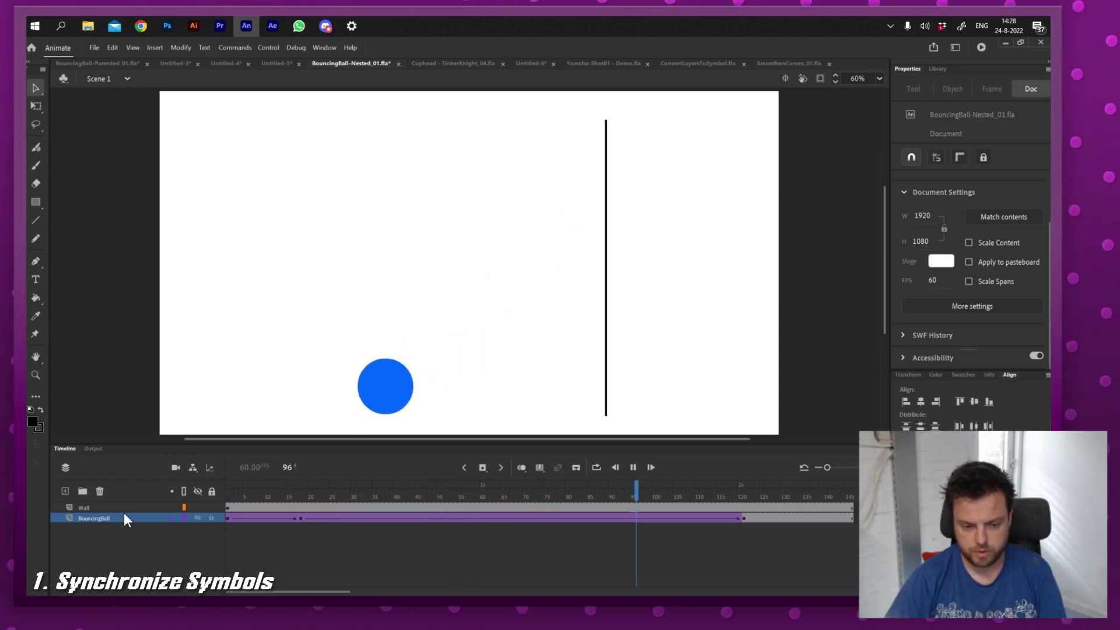
pyautogui.click(300, 518)
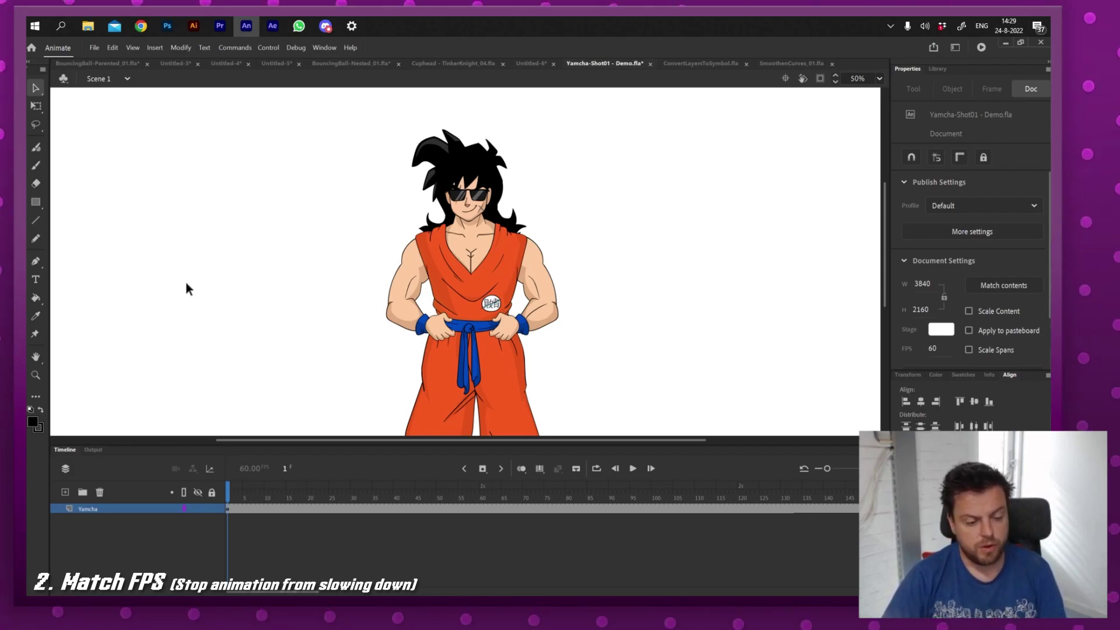
# Step: Enable Match FPS in the Timeline options and replay Yamcha's animation at full speed
pyautogui.press('Return')
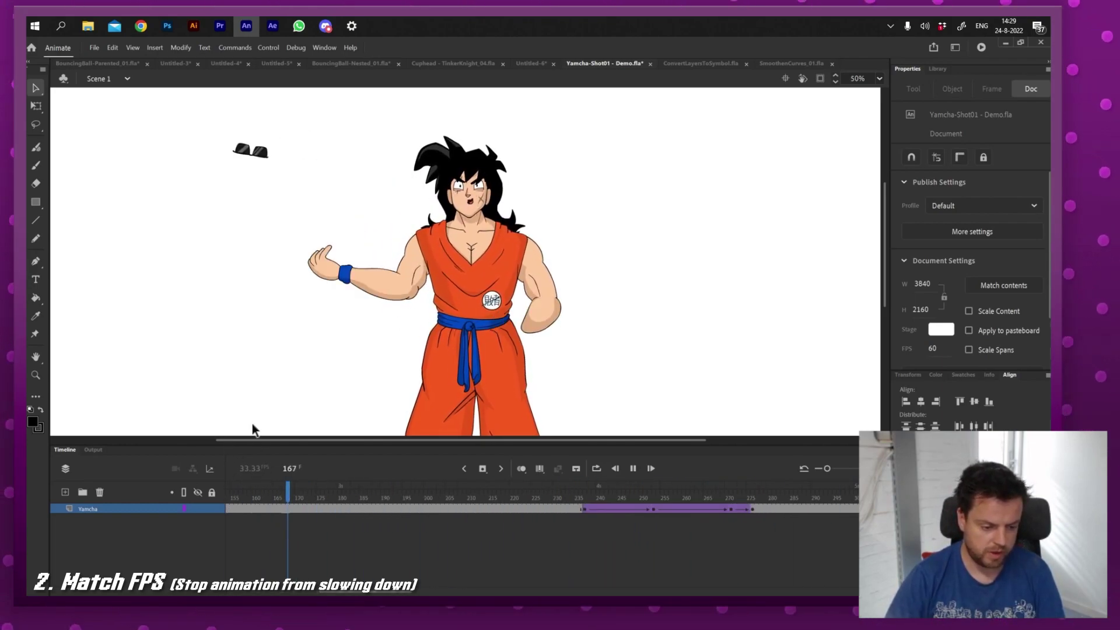
pyautogui.press('Return')
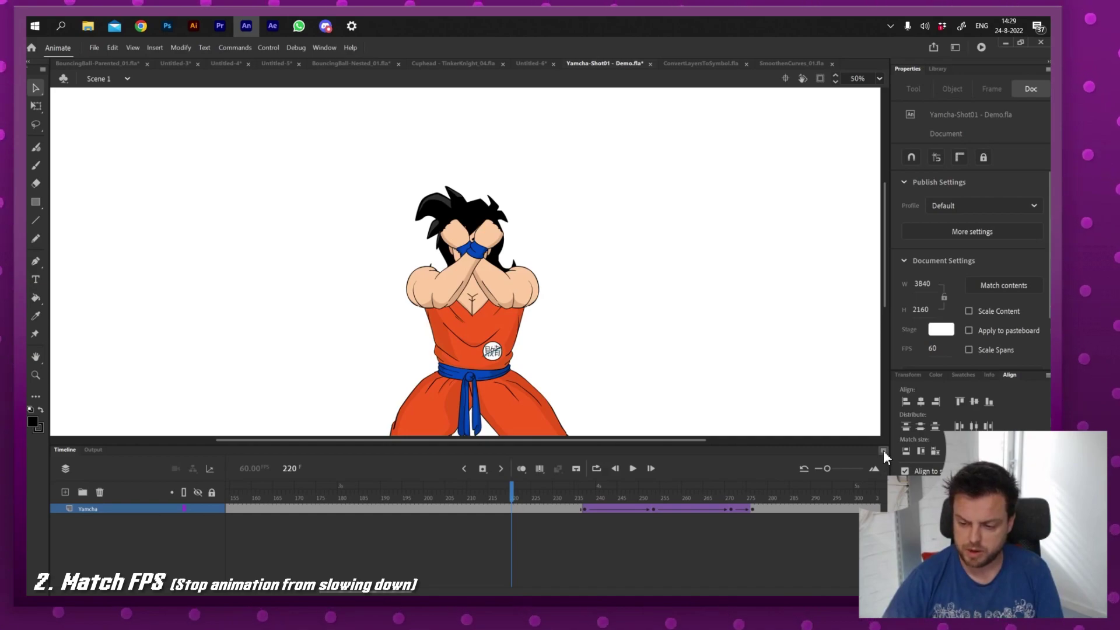
pyautogui.click(884, 451)
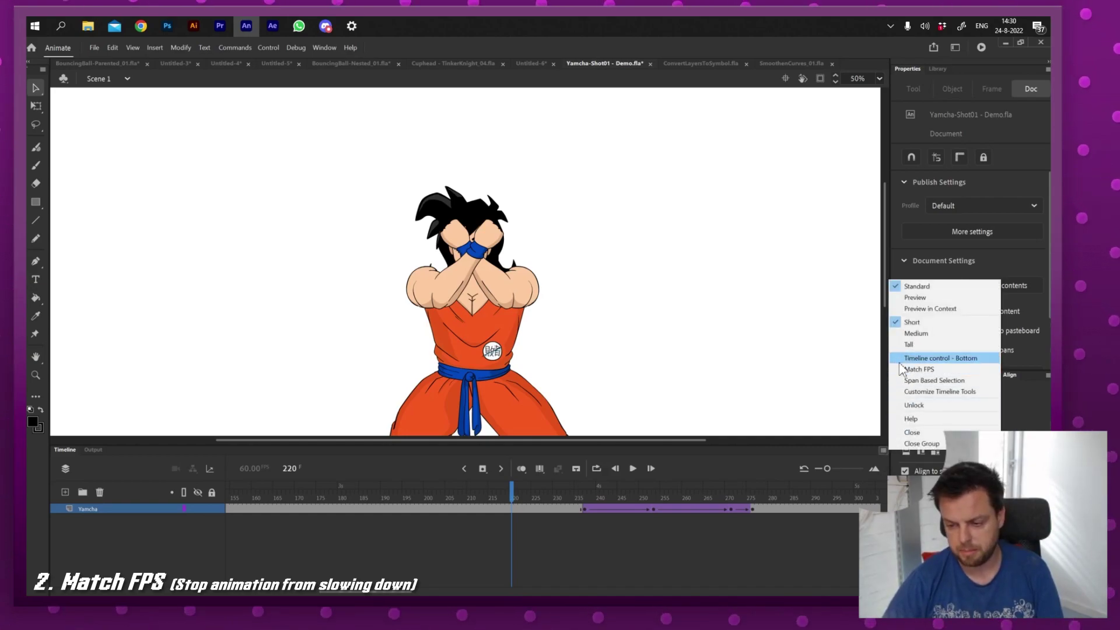
pyautogui.click(919, 369)
pyautogui.press('Return')
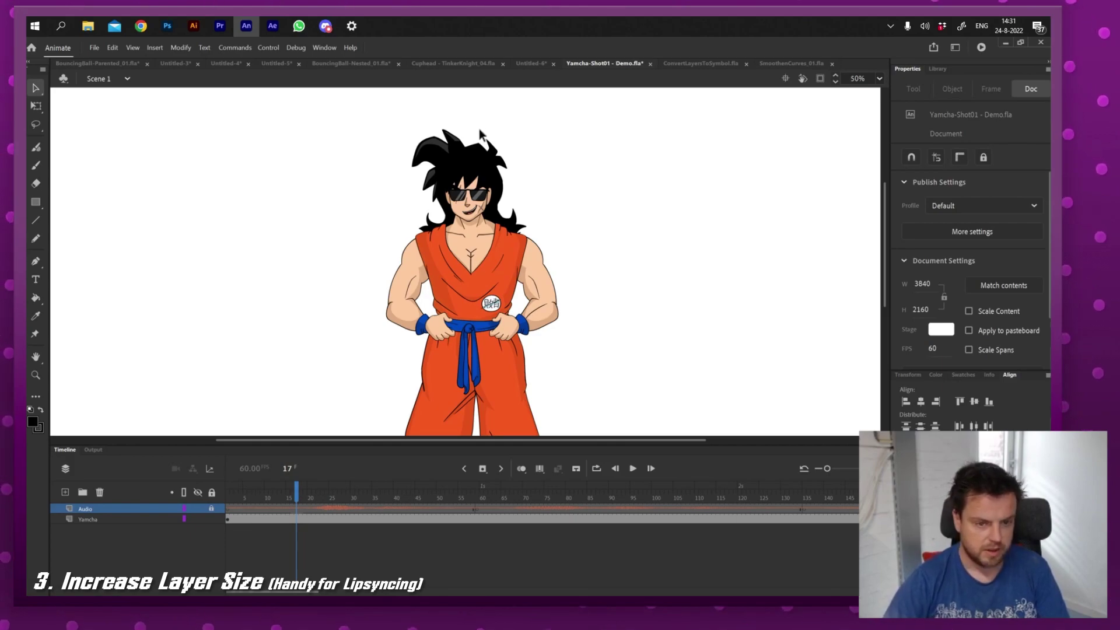
# Step: Drill into Yamcha > Head > Tween 32 and scrub the lip-sync to frame 32
pyautogui.doubleClick(469, 213)
pyautogui.doubleClick(470, 210)
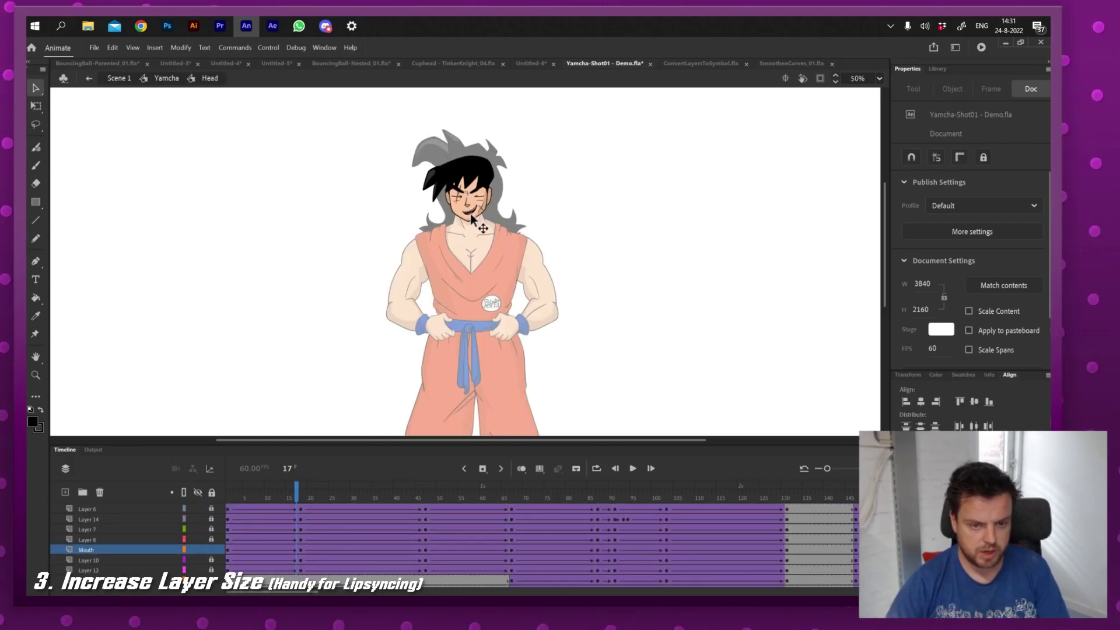
pyautogui.doubleClick(470, 211)
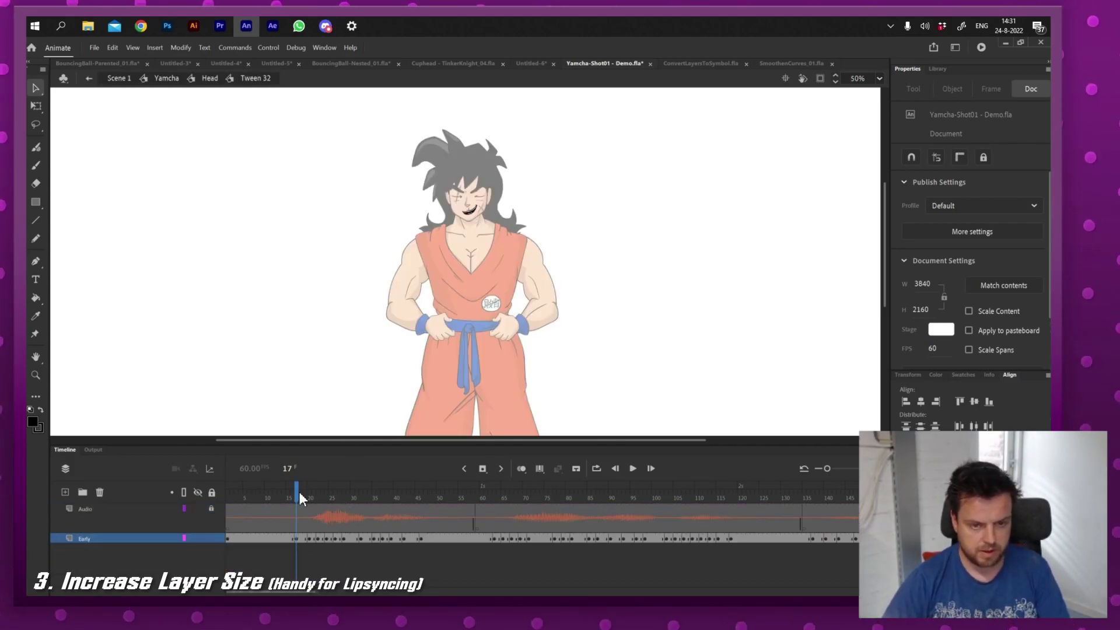
pyautogui.moveTo(270, 493); pyautogui.dragTo(361, 496)
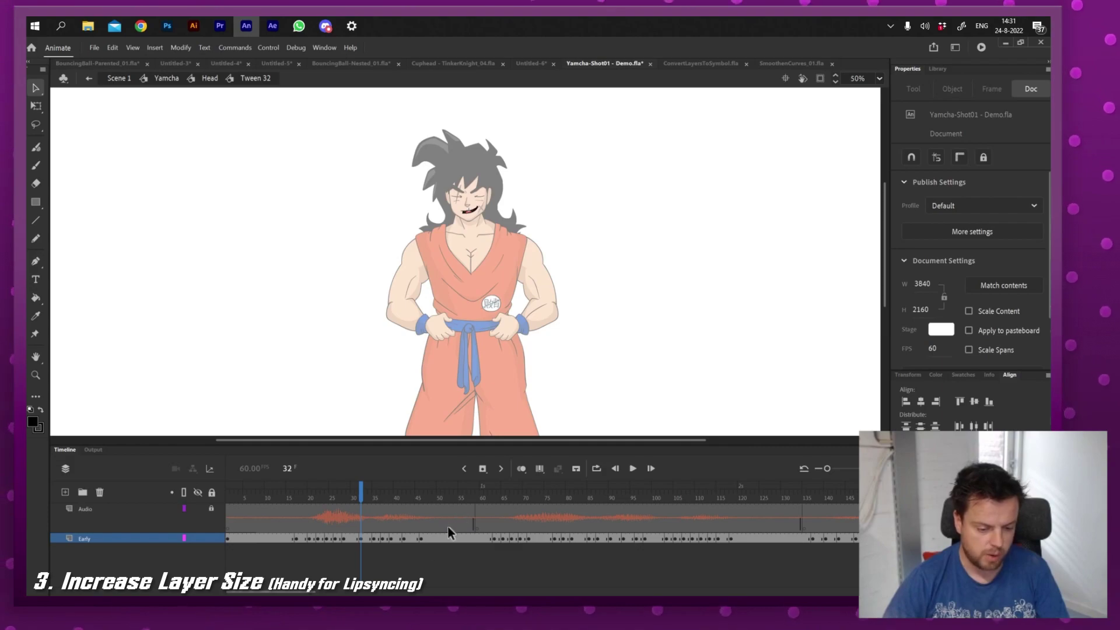
# Step: Open the Audio layer's Layer Properties and show its Layer height choices
pyautogui.doubleClick(118, 510)
pyautogui.press('Escape')
pyautogui.rightClick(135, 513)
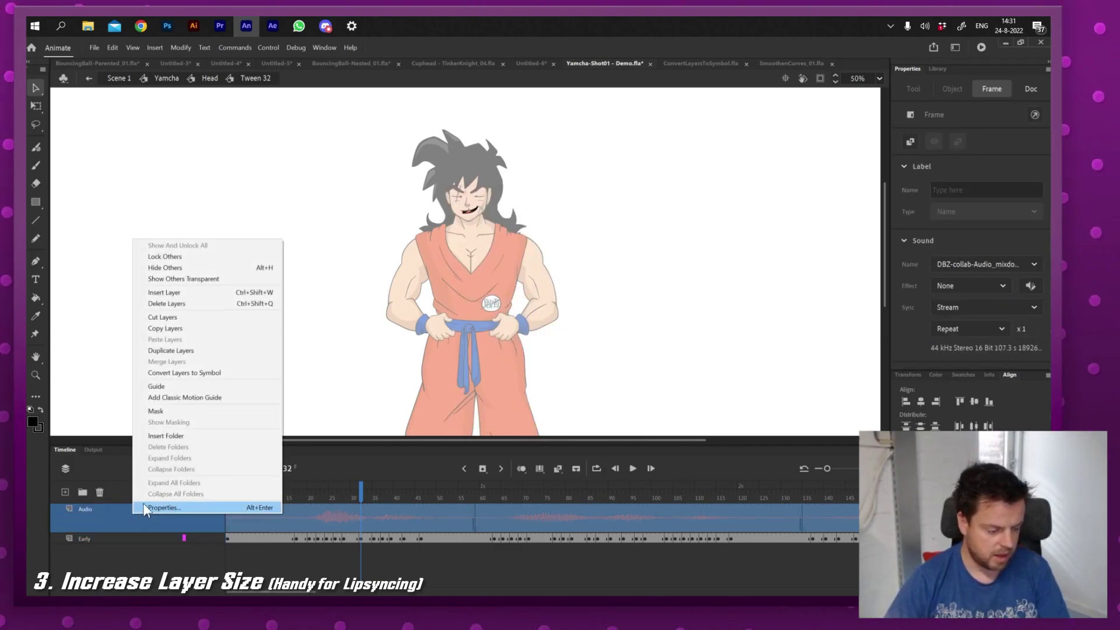
pyautogui.click(147, 508)
pyautogui.click(522, 421)
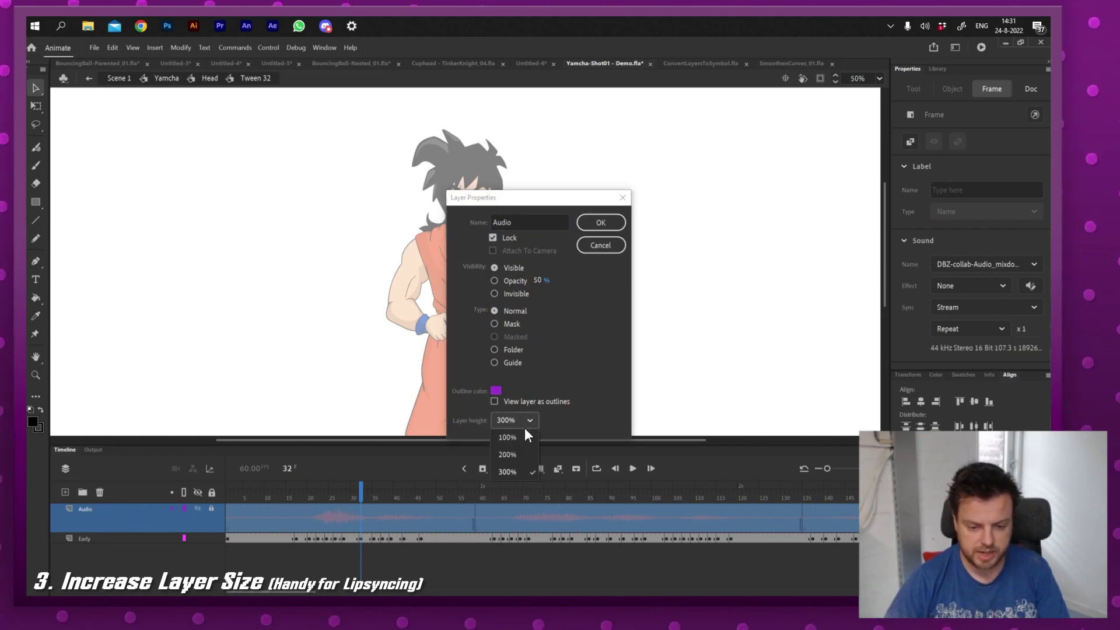
# Step: Keep the Audio layer height at 300% and reset the timeline frame scale
pyautogui.click(524, 470)
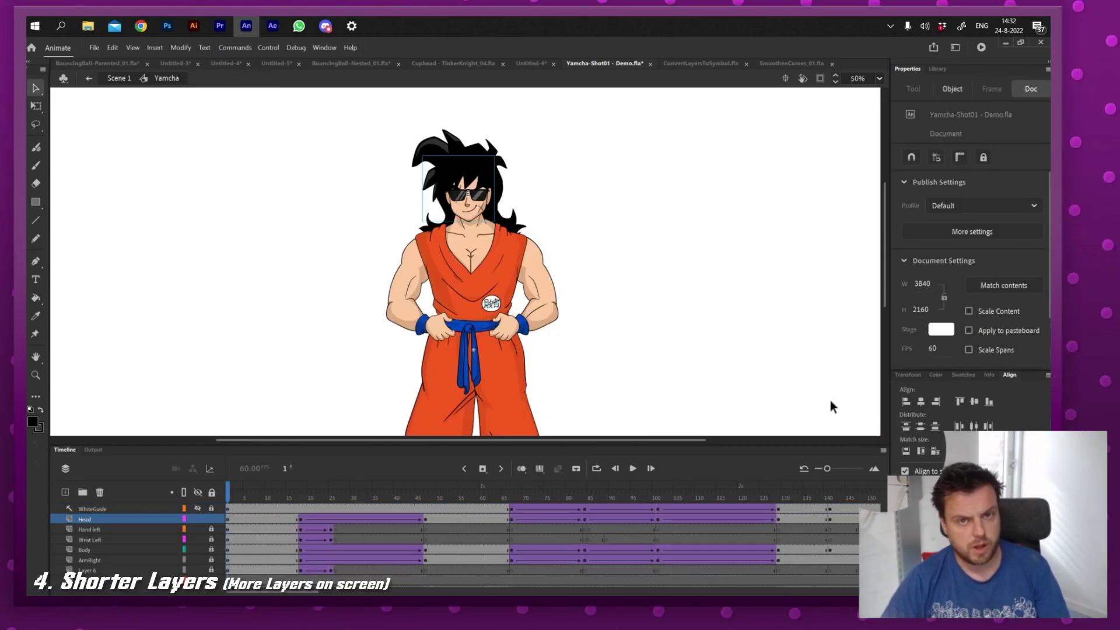
pyautogui.moveTo(826, 469); pyautogui.dragTo(816, 468)
pyautogui.click(803, 468)
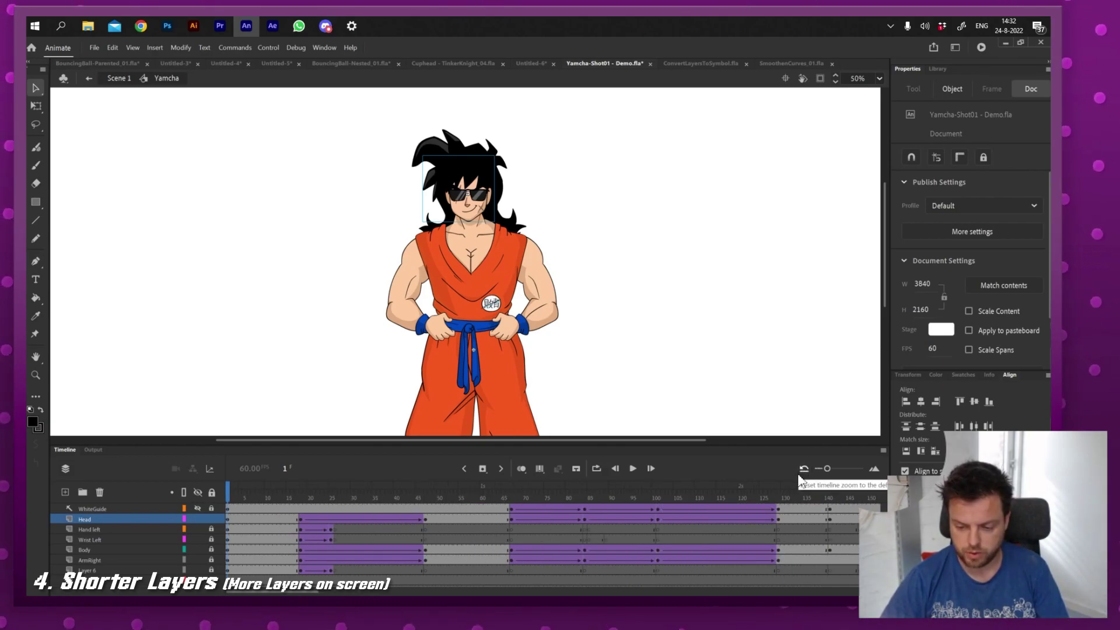
# Step: Try Medium and Tall timeline row heights, then settle on Short
pyautogui.click(883, 453)
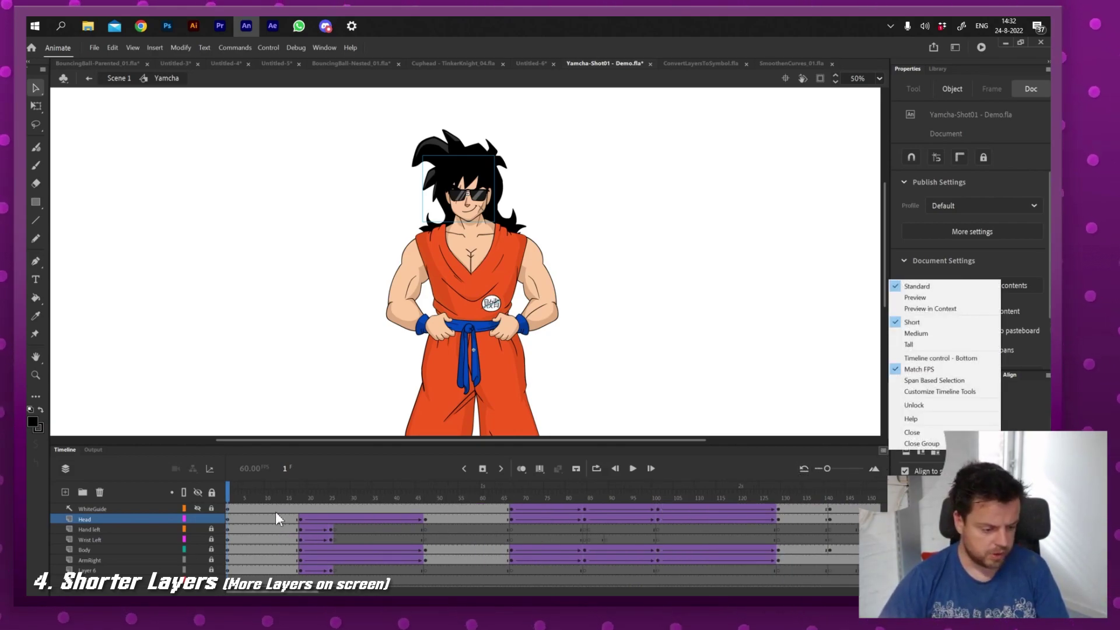
pyautogui.click(917, 334)
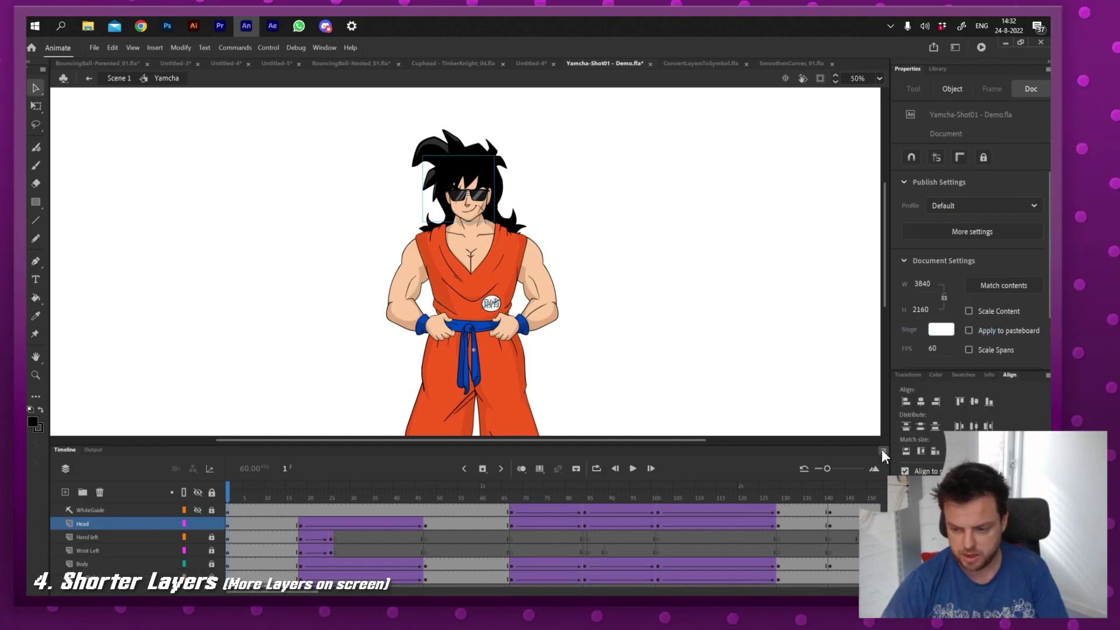
pyautogui.click(882, 452)
pyautogui.click(915, 344)
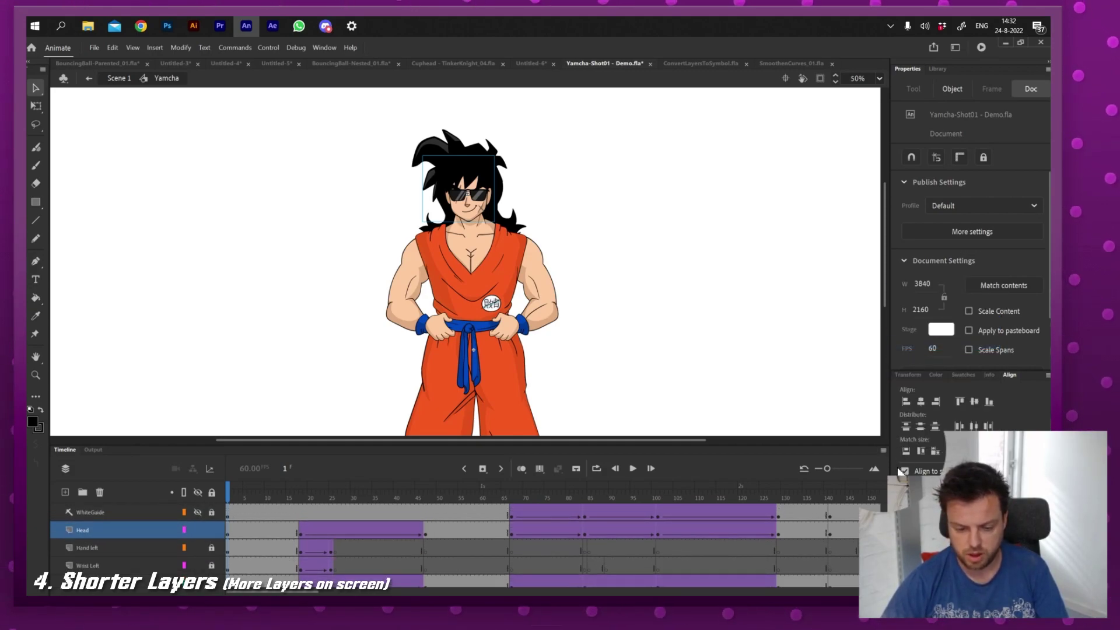
pyautogui.click(883, 451)
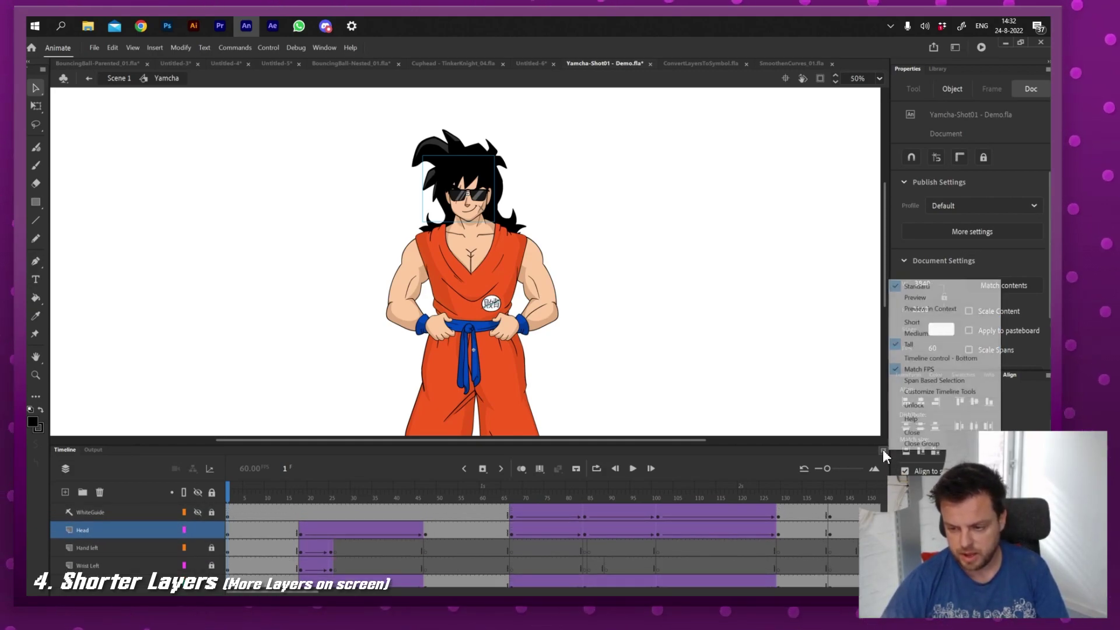
pyautogui.click(904, 323)
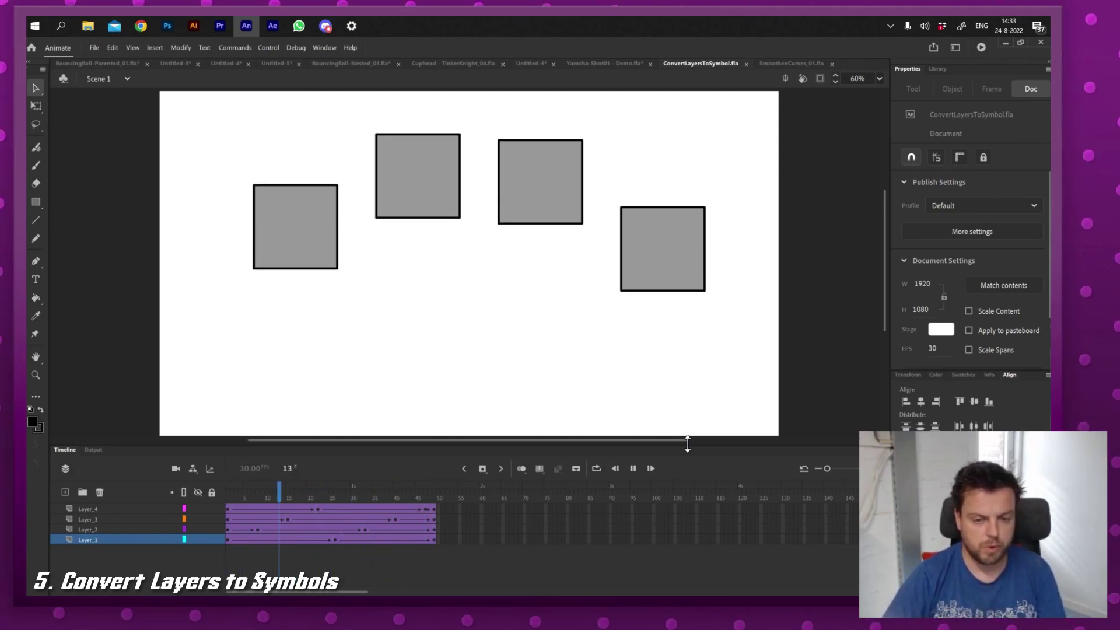
# Step: Convert Layer_1 through Layer_4 into a single graphic symbol named Cubes
pyautogui.press('Return')
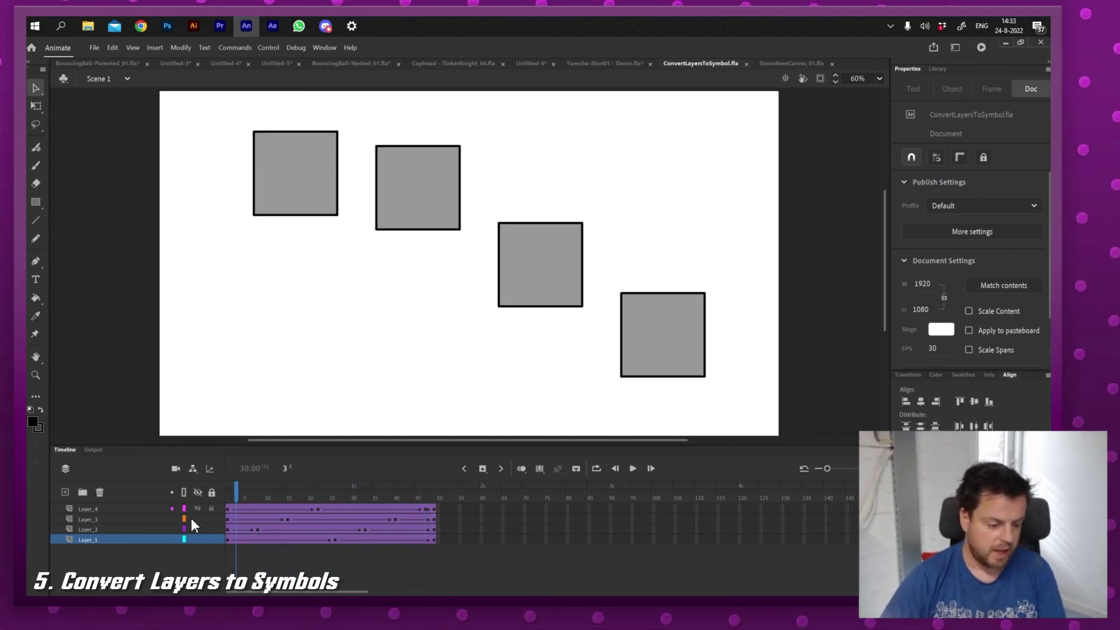
pyautogui.moveTo(250, 489)
pyautogui.mouseDown()
pyautogui.moveTo(408, 488)
pyautogui.moveTo(237, 486)
pyautogui.mouseUp()
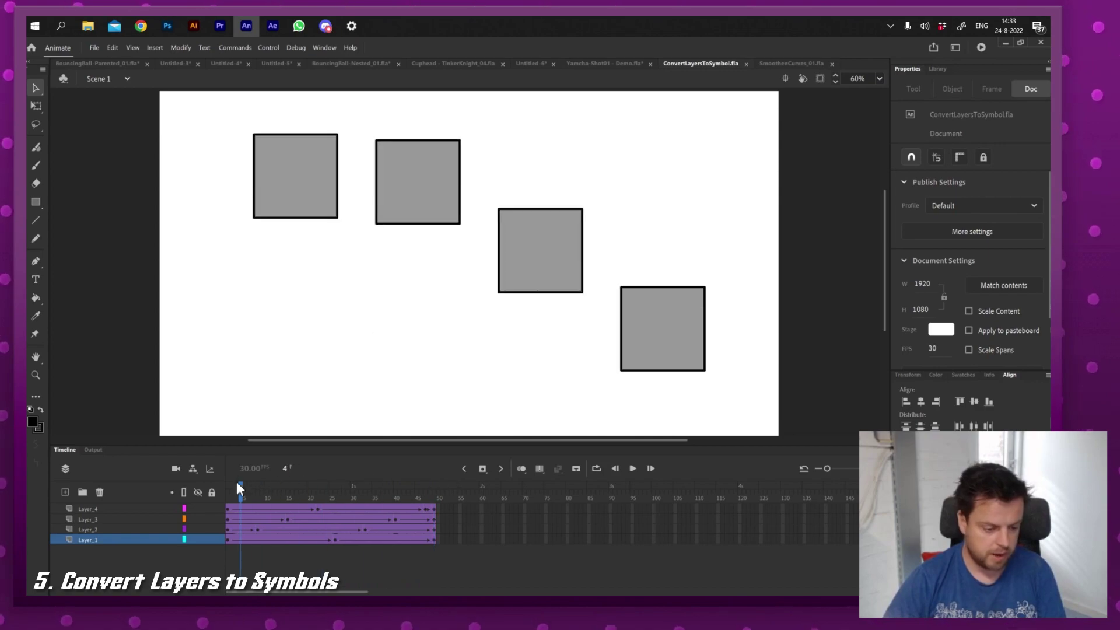
pyautogui.click(106, 508)
pyautogui.keyDown('shift'); pyautogui.click(121, 539); pyautogui.keyUp('shift')
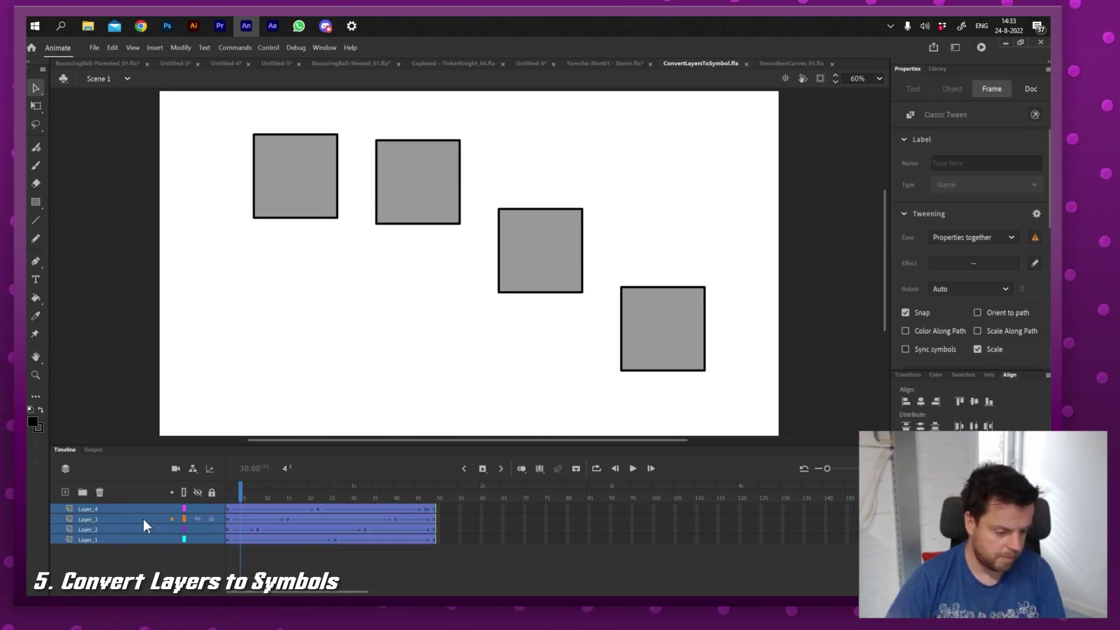
pyautogui.rightClick(144, 520)
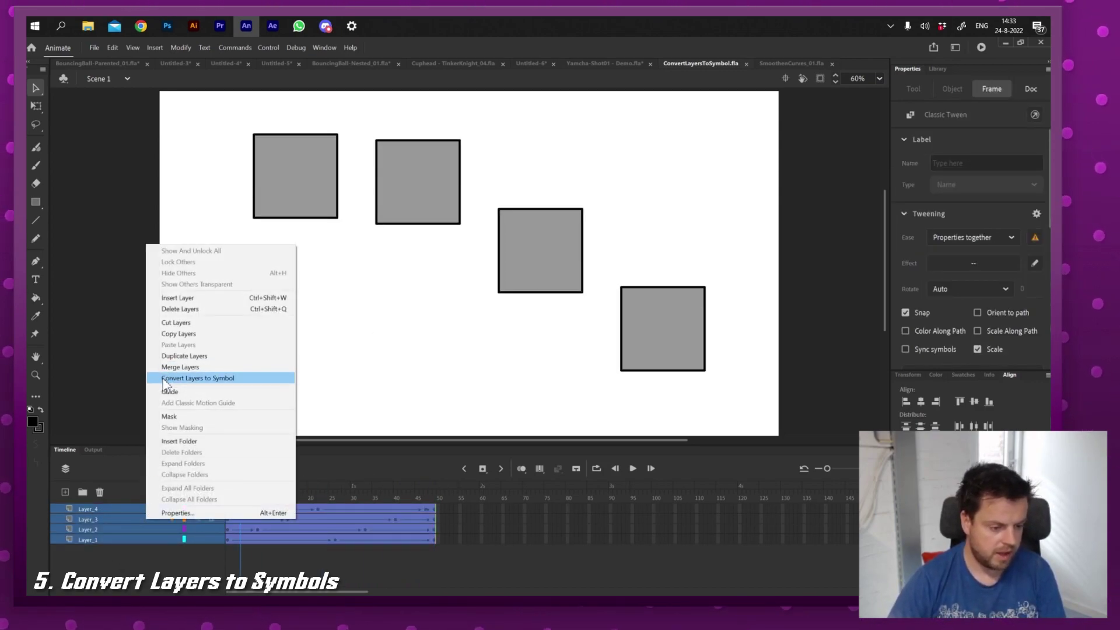
pyautogui.click(175, 378)
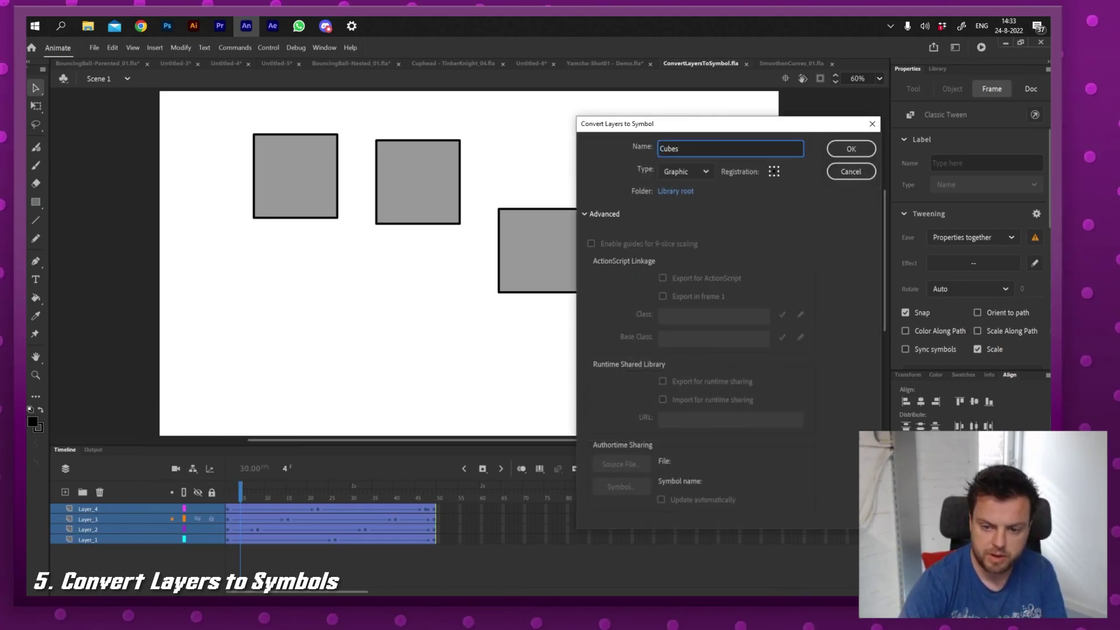
pyautogui.press('Return')
# Step: Preview the Cubes animation and inspect the symbol's layers before returning to Scene 1
pyautogui.moveTo(248, 492)
pyautogui.mouseDown()
pyautogui.moveTo(353, 492)
pyautogui.moveTo(266, 492)
pyautogui.mouseUp()
pyautogui.click(291, 336)
pyautogui.doubleClick(302, 212)
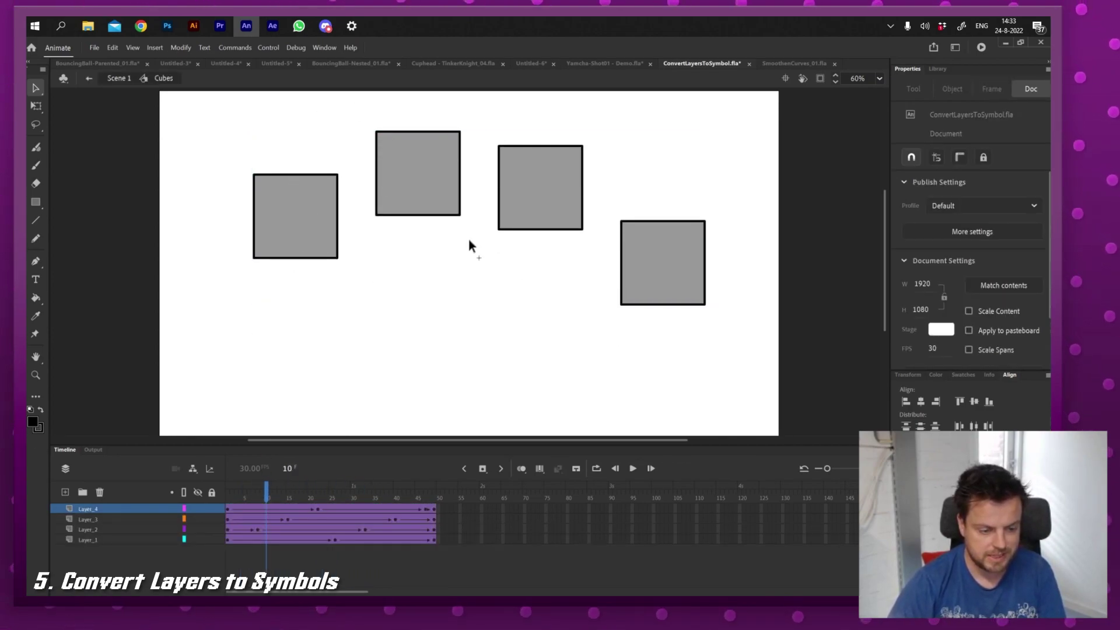
pyautogui.doubleClick(200, 338)
pyautogui.click(432, 166)
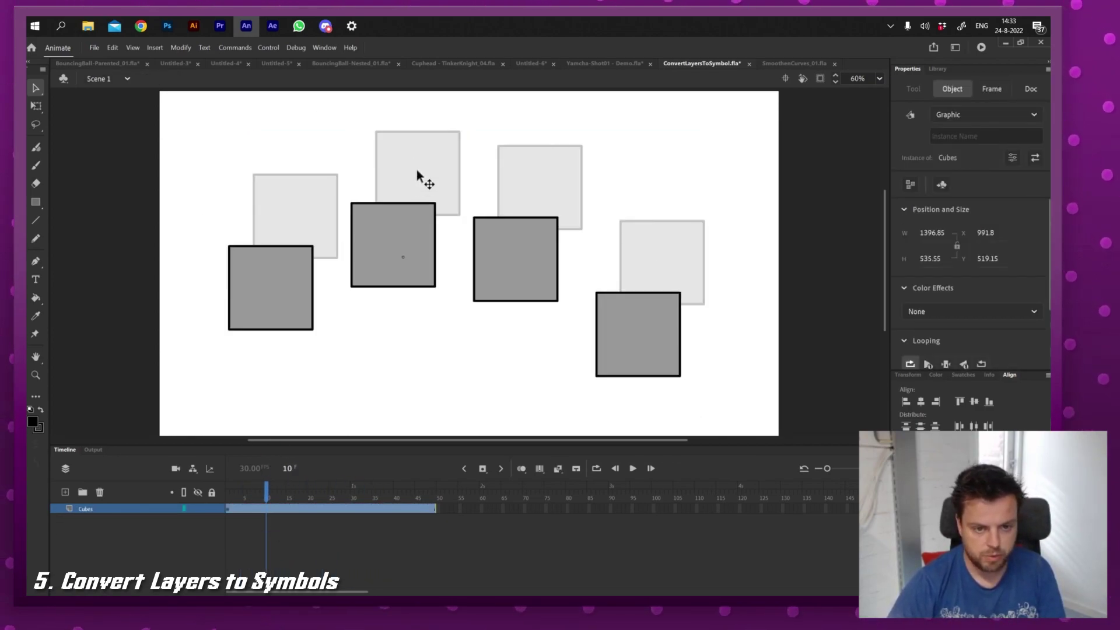
pyautogui.click(230, 493)
pyautogui.moveTo(233, 492)
pyautogui.mouseDown()
pyautogui.moveTo(362, 492)
pyautogui.moveTo(231, 493)
pyautogui.mouseUp()
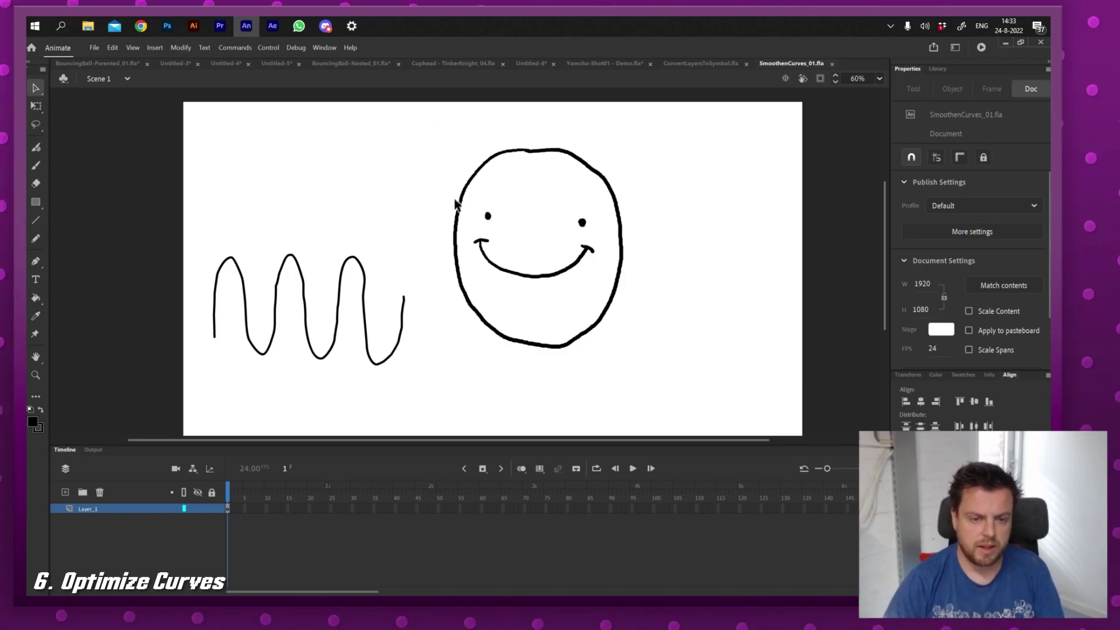
pyautogui.press('z')
pyautogui.moveTo(460, 217); pyautogui.dragTo(514, 297)
pyautogui.moveTo(418, 210); pyautogui.dragTo(554, 301)
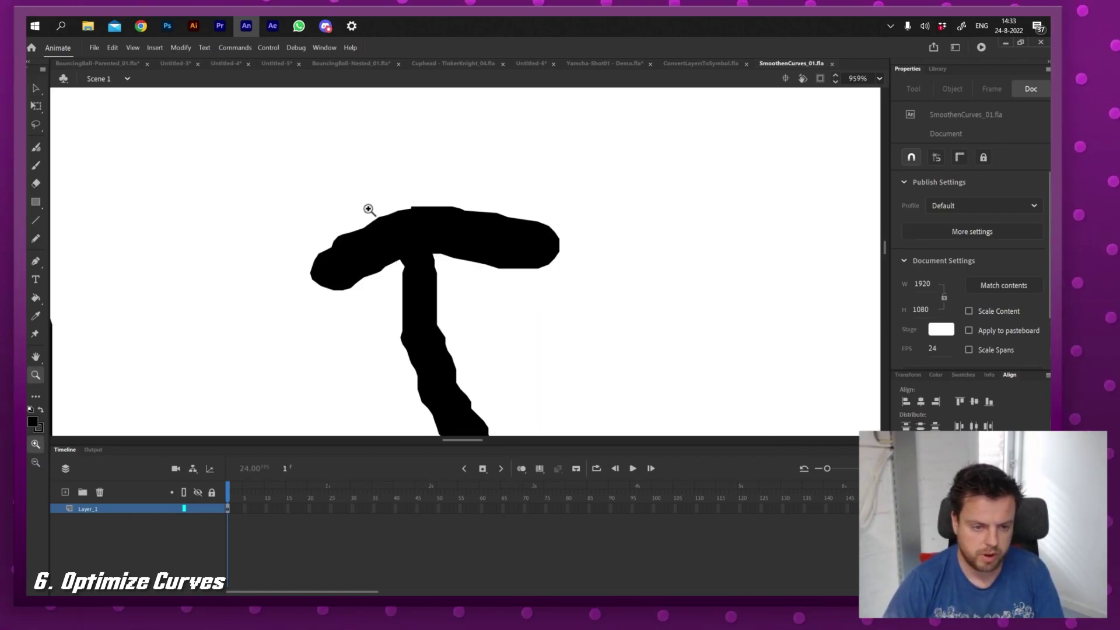
pyautogui.hotkey('ctrl', '2')
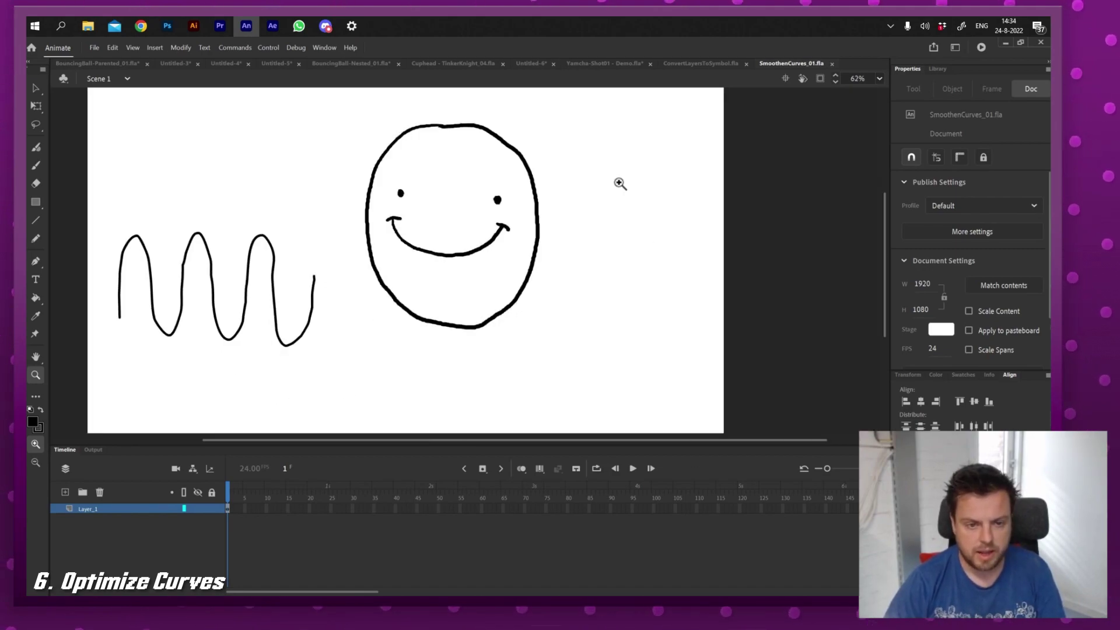
pyautogui.press('v')
pyautogui.moveTo(572, 117); pyautogui.dragTo(349, 359)
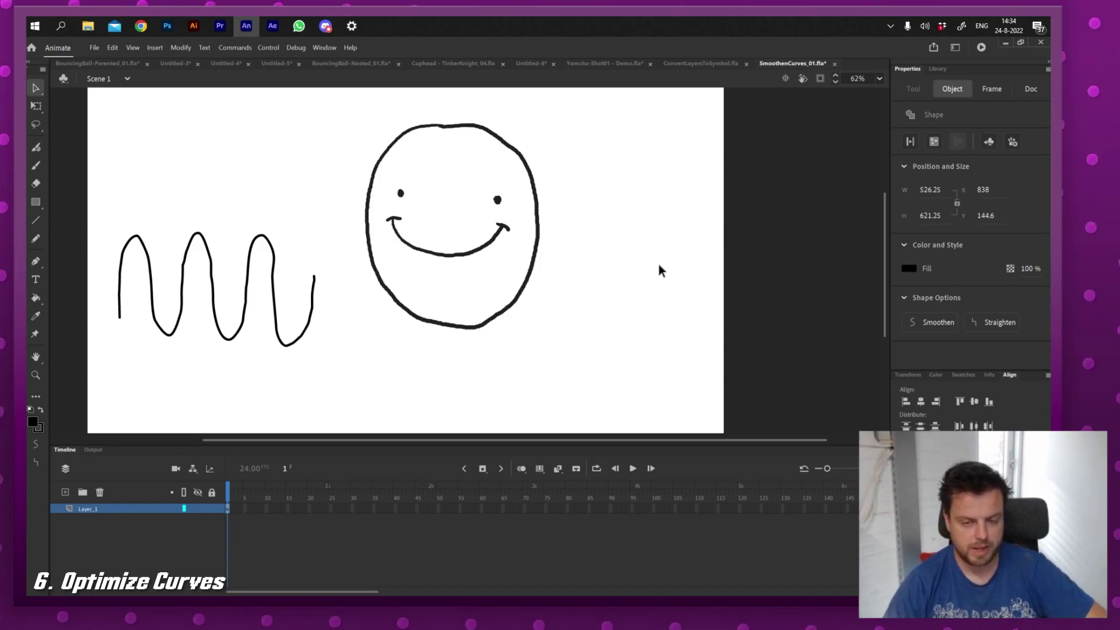
# Step: Optimize the smiley face's curves at strength 100 (97% fewer) and zoom to inspect
pyautogui.hotkey('ctrl', 'alt', 'shift', 'c')
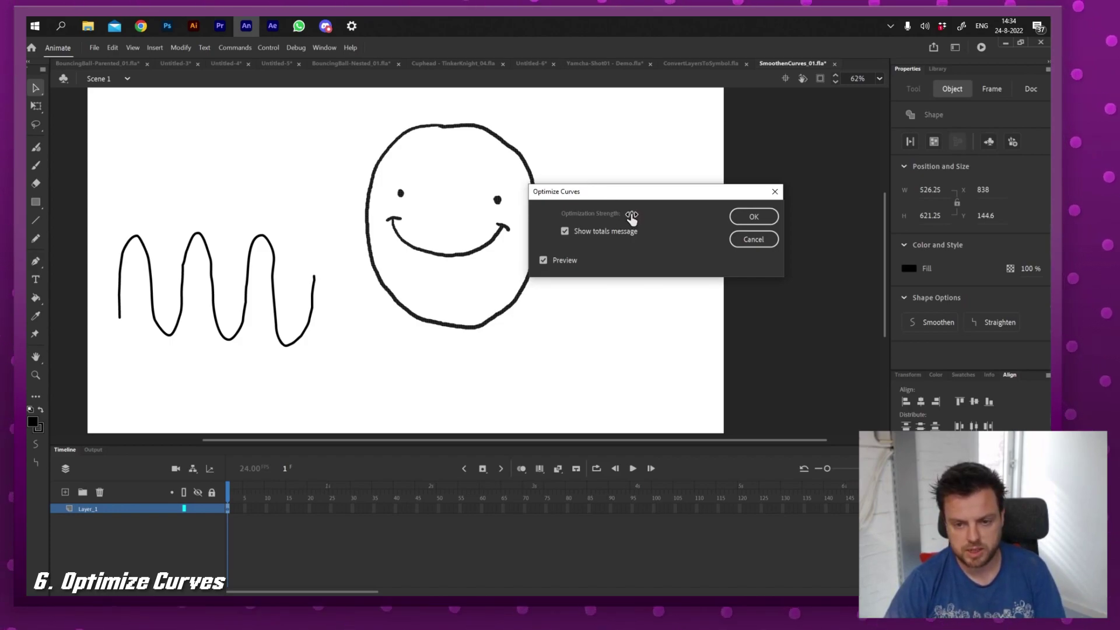
pyautogui.click(631, 215)
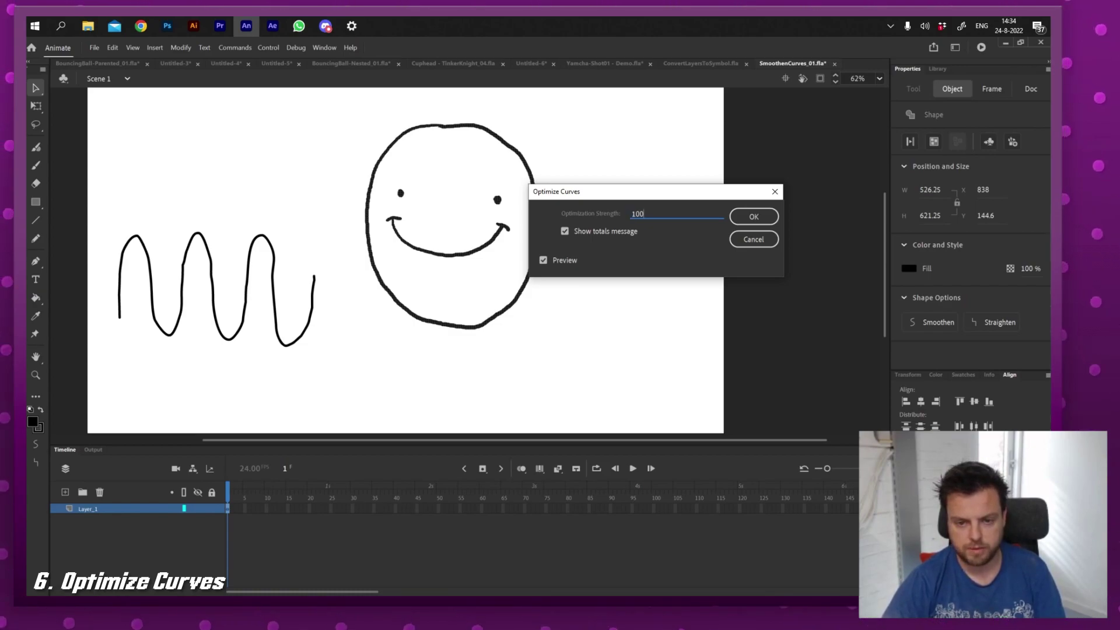
pyautogui.press('Return')
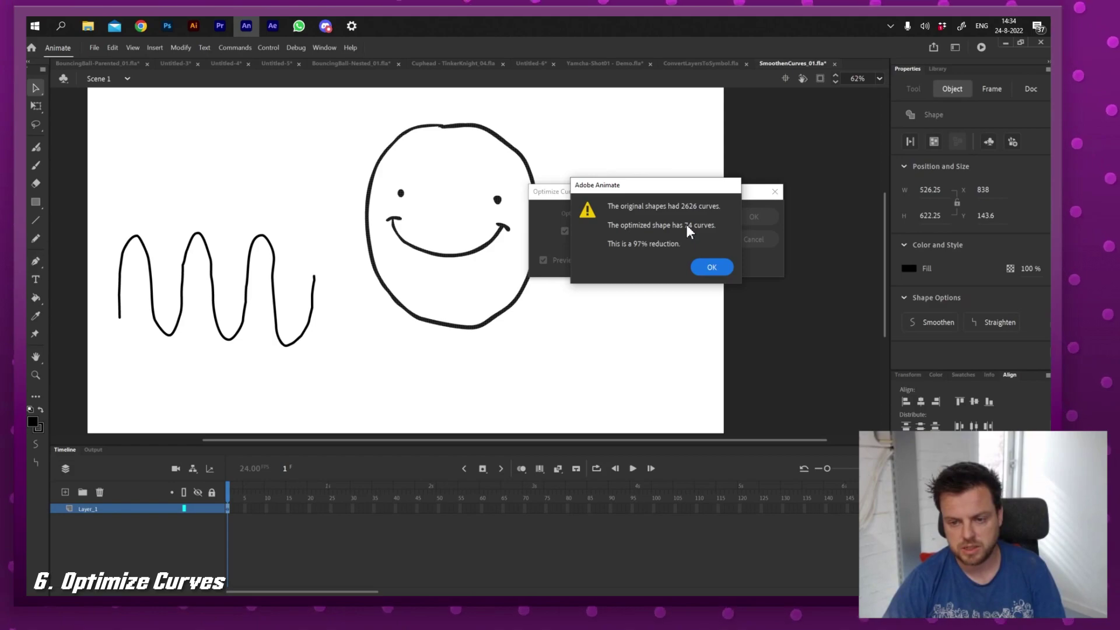
pyautogui.click(719, 269)
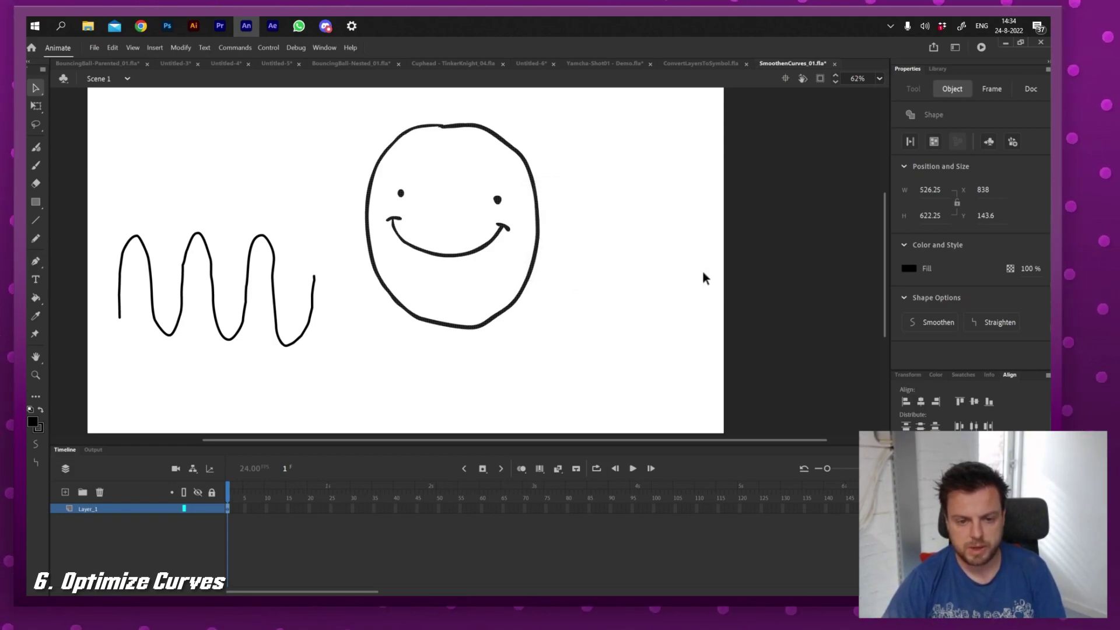
pyautogui.press('z')
pyautogui.moveTo(346, 165); pyautogui.dragTo(525, 362)
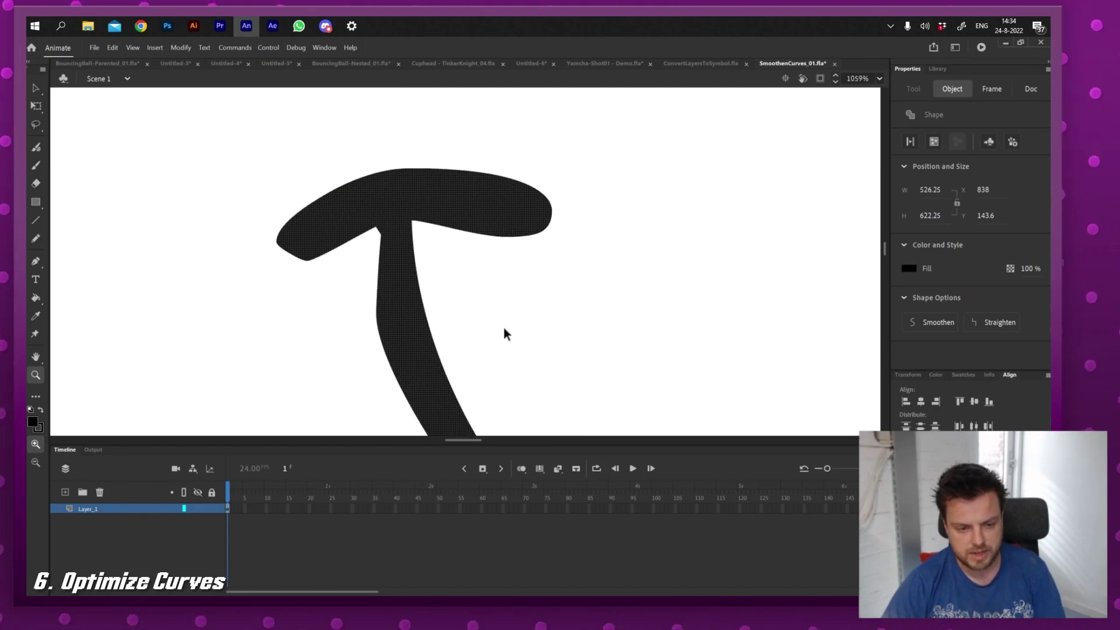
pyautogui.hotkey('ctrl', 'shift', 'a')
pyautogui.hotkey('ctrl', '2')
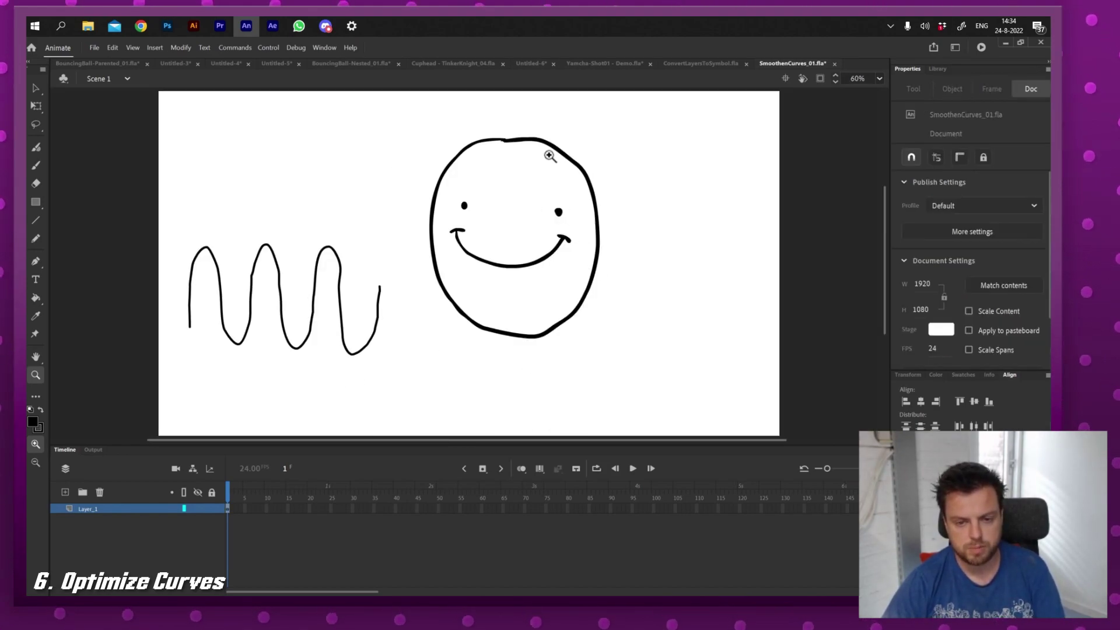
# Step: Select the wavy line and optimize its curves, reducing them from 74 to 27
pyautogui.click(545, 156)
pyautogui.moveTo(656, 250); pyautogui.dragTo(907, 112)
pyautogui.press('v')
pyautogui.moveTo(230, 140); pyautogui.dragTo(682, 449)
pyautogui.hotkey('ctrl', 'alt', 'shift', 'c')
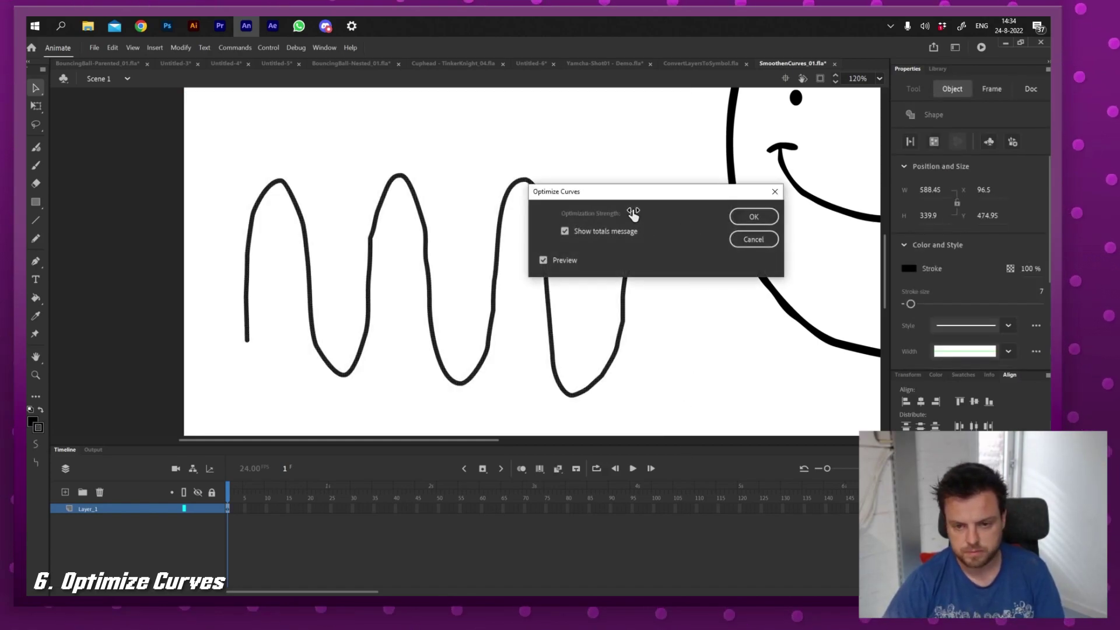
pyautogui.click(754, 217)
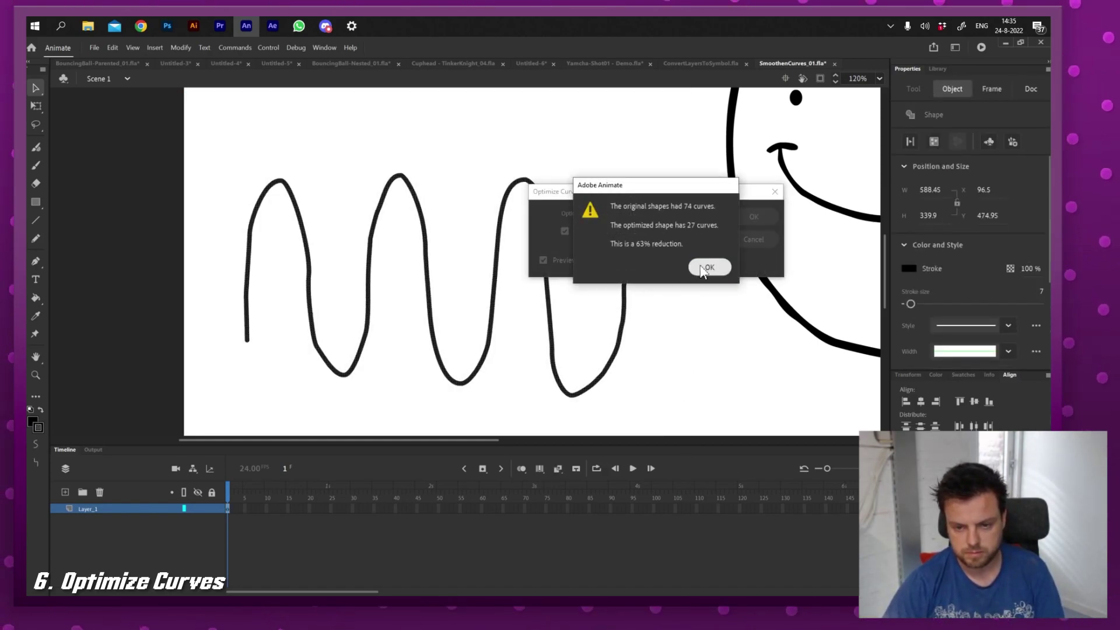
pyautogui.click(711, 267)
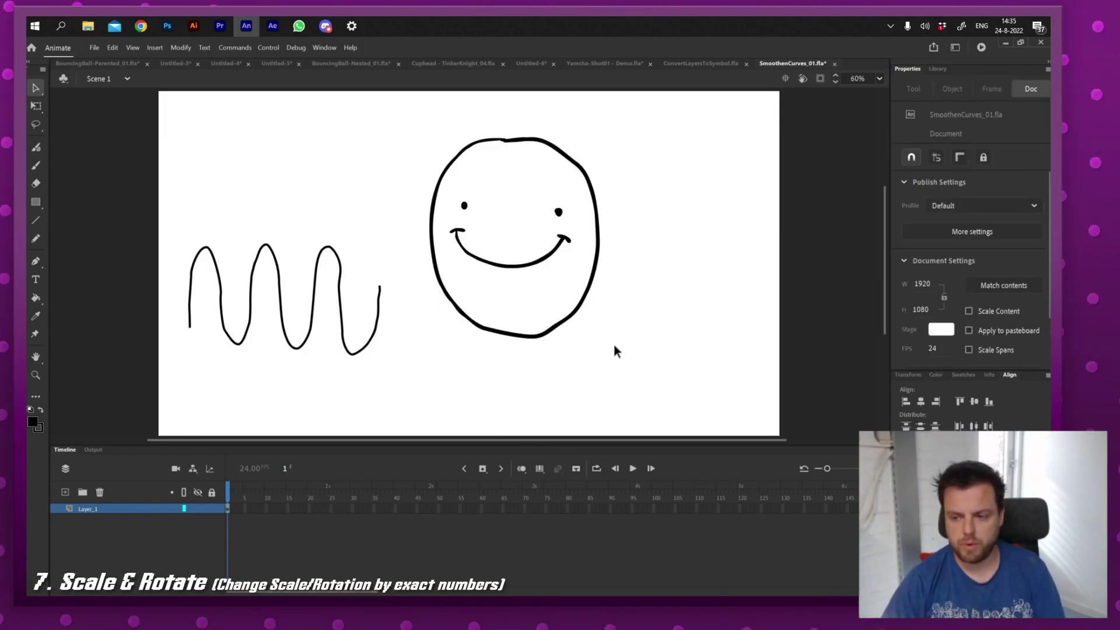
# Step: Select the smiley face, scale it to 150% in the Transform panel, then undo
pyautogui.moveTo(641, 117); pyautogui.dragTo(408, 370)
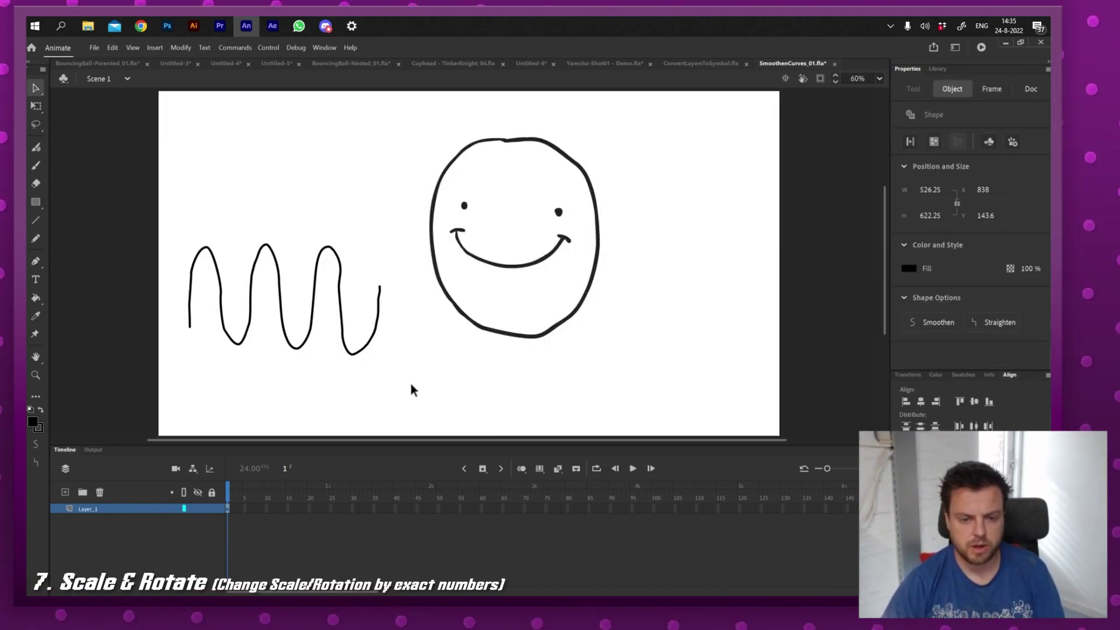
pyautogui.click(908, 374)
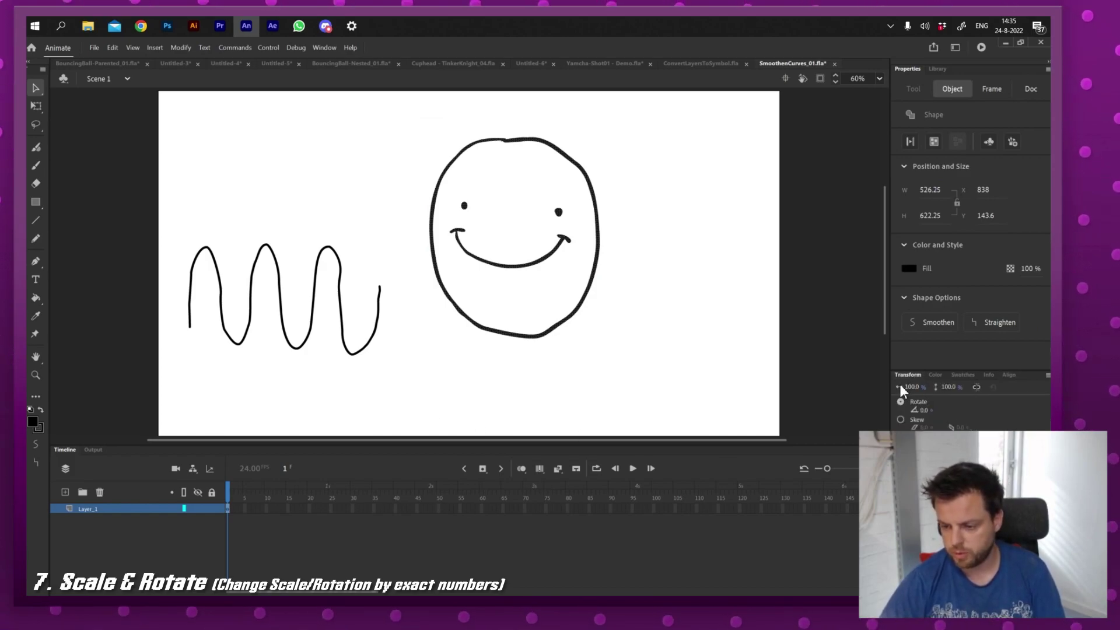
pyautogui.click(912, 386)
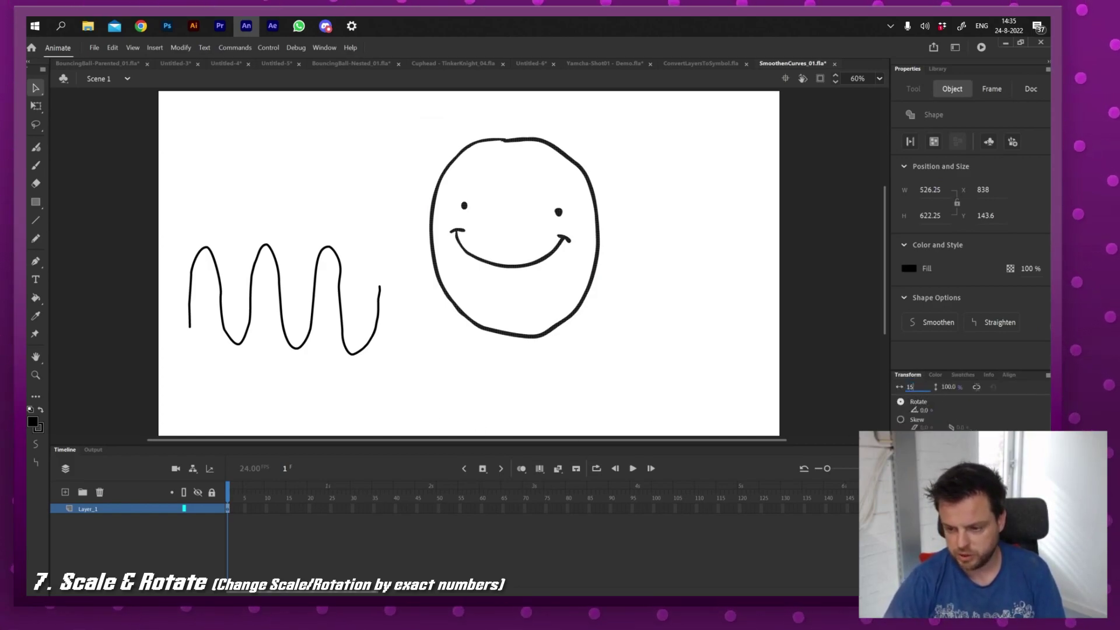
pyautogui.write('150')
pyautogui.press('Return')
pyautogui.hotkey('ctrl', 'z')
pyautogui.hotkey('ctrl', 'z')
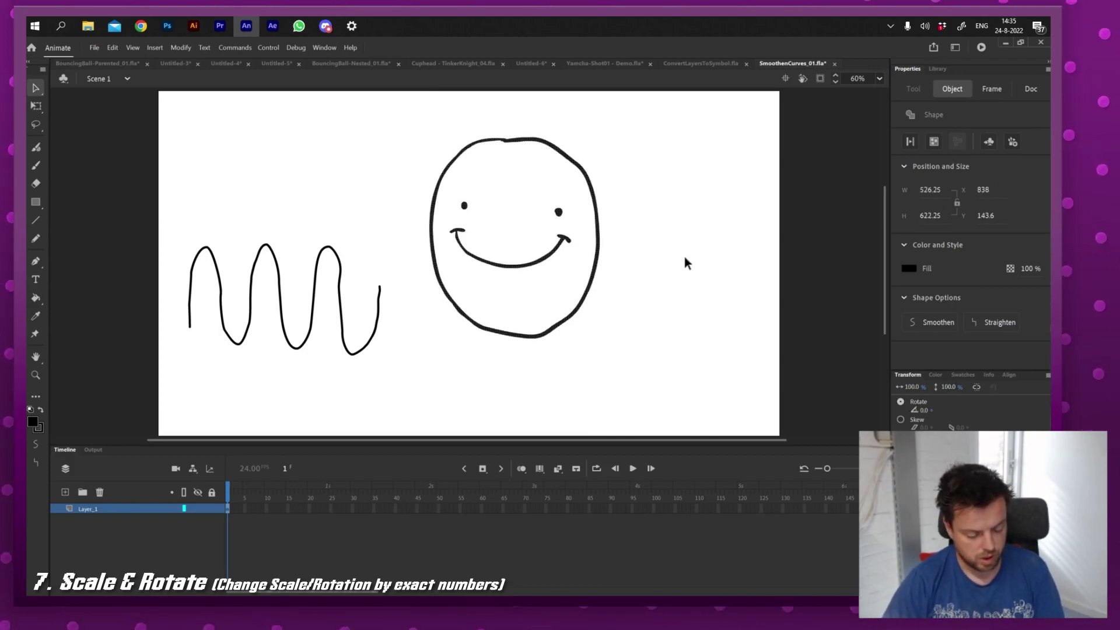
# Step: Apply 115% scale and 90° rotation with Scale and Rotate, then undo it
pyautogui.hotkey('ctrl', 'alt', 's')
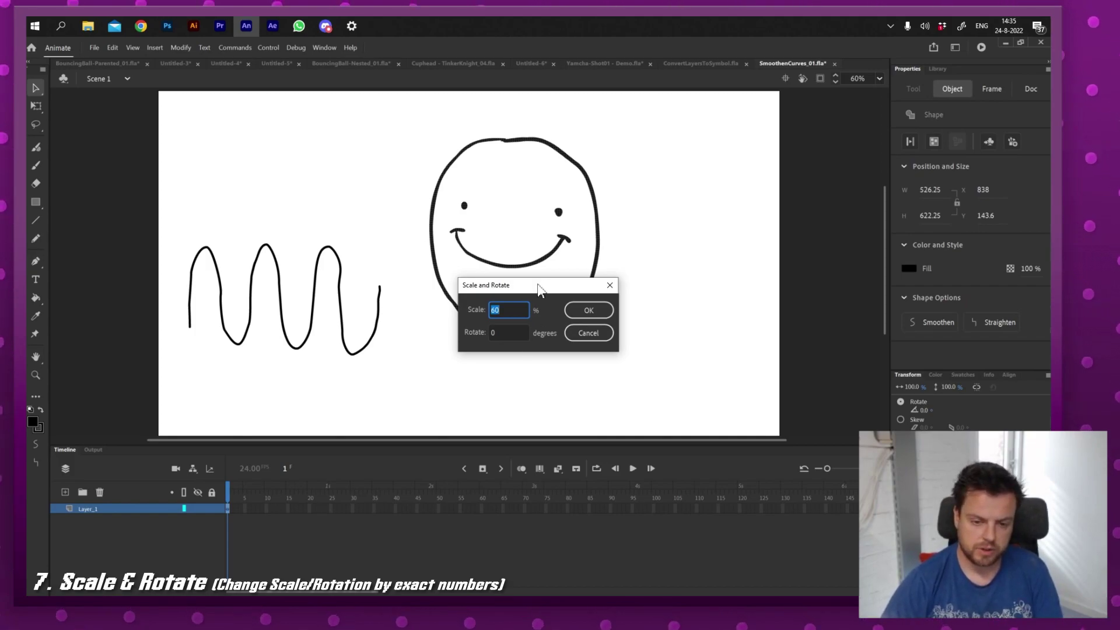
pyautogui.moveTo(537, 286); pyautogui.dragTo(703, 253)
pyautogui.write('1')
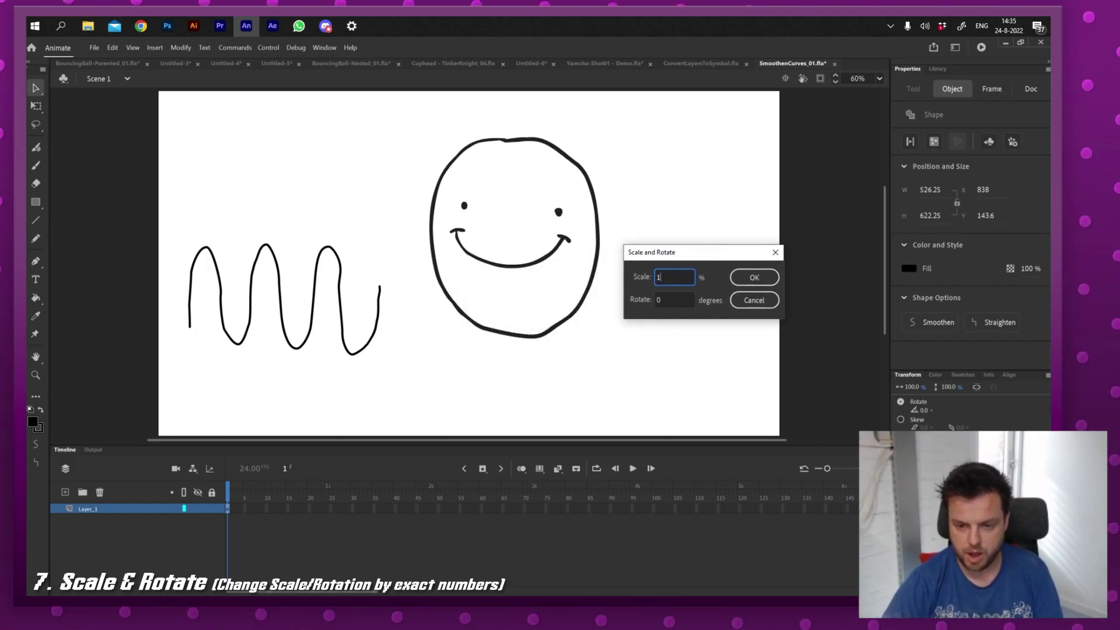
pyautogui.write('15')
pyautogui.press('Tab')
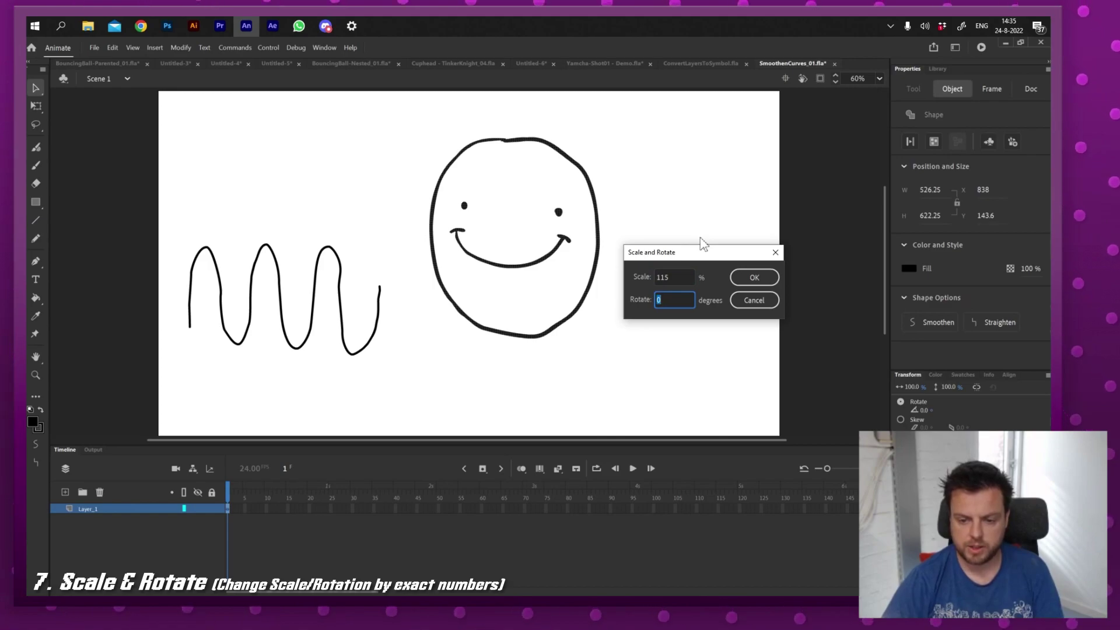
pyautogui.press('Return')
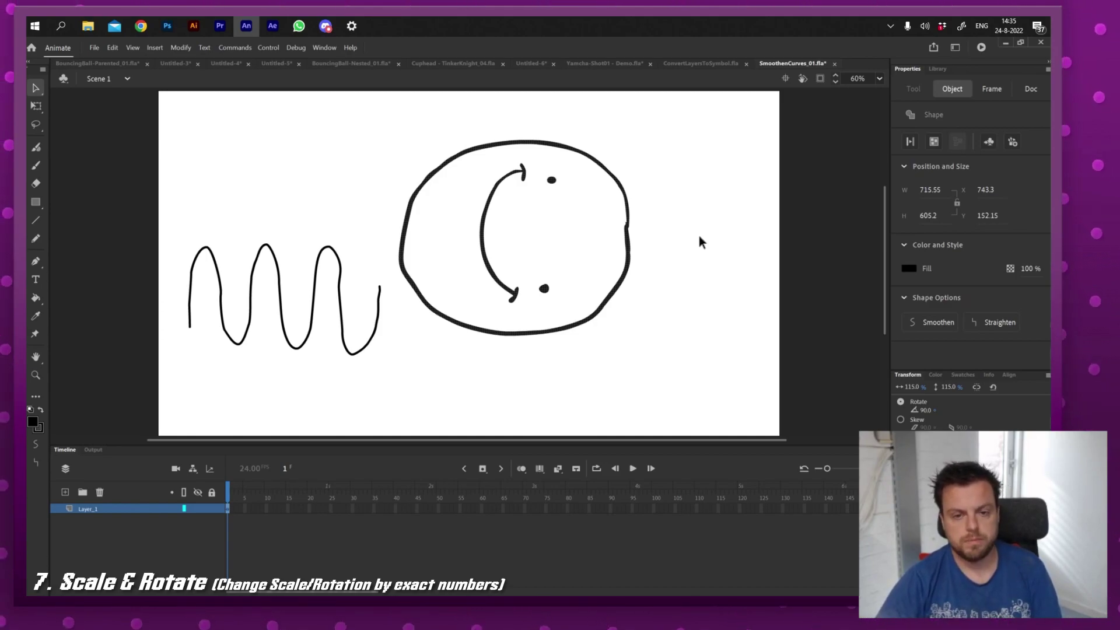
pyautogui.hotkey('ctrl', 'z')
# Step: Scale the smiley face to 50% and rotate it −45° with Scale and Rotate
pyautogui.hotkey('ctrl', 'alt', 's')
pyautogui.write('50')
pyautogui.press('Tab')
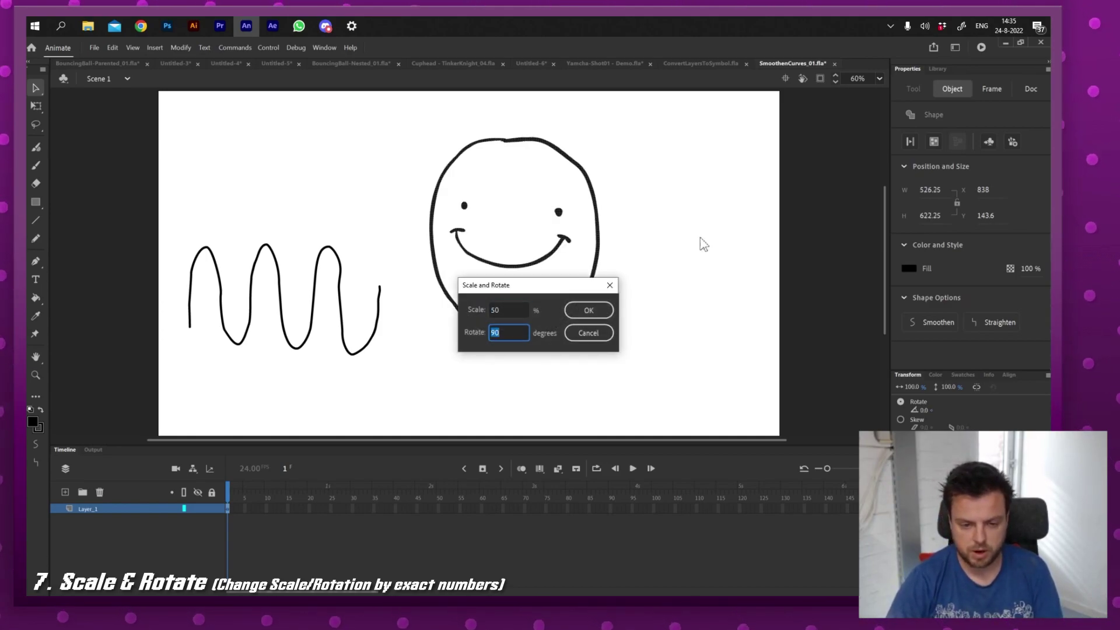
pyautogui.write('-45')
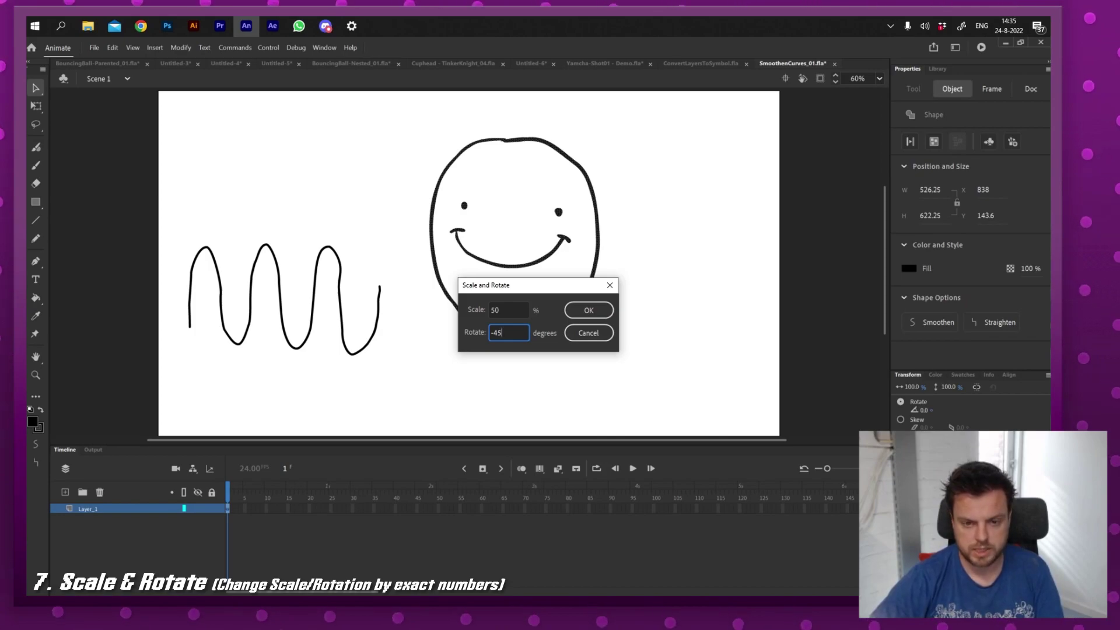
pyautogui.press('Return')
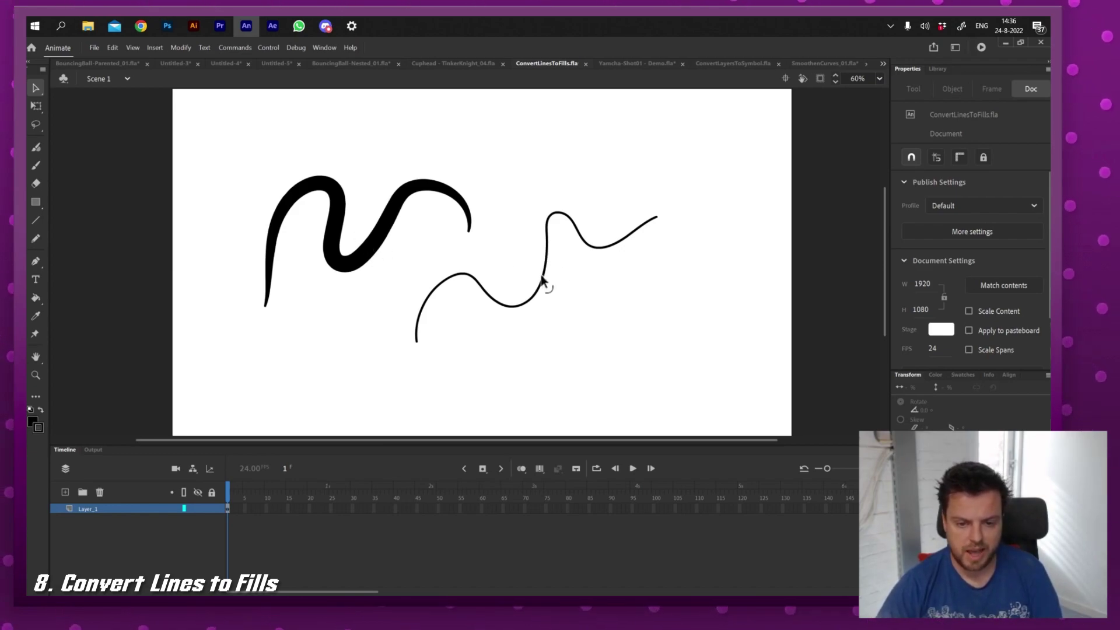
# Step: Bend the thin curve and vary its width: thicker middle, leaf-shaped tail, narrow neck
pyautogui.moveTo(544, 281); pyautogui.dragTo(544, 273)
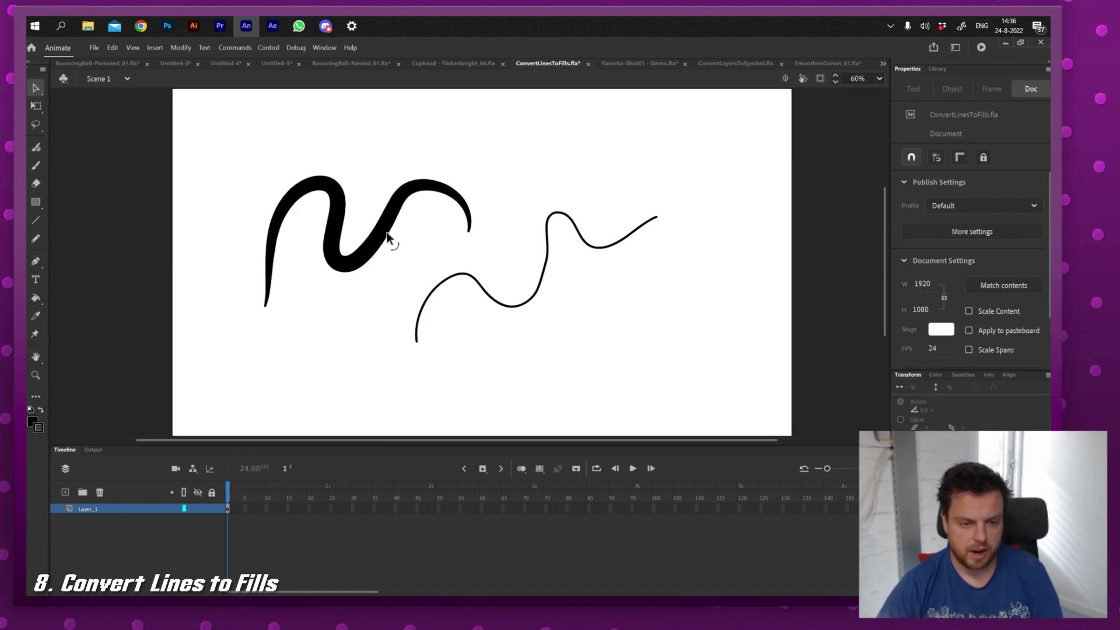
pyautogui.press('u')
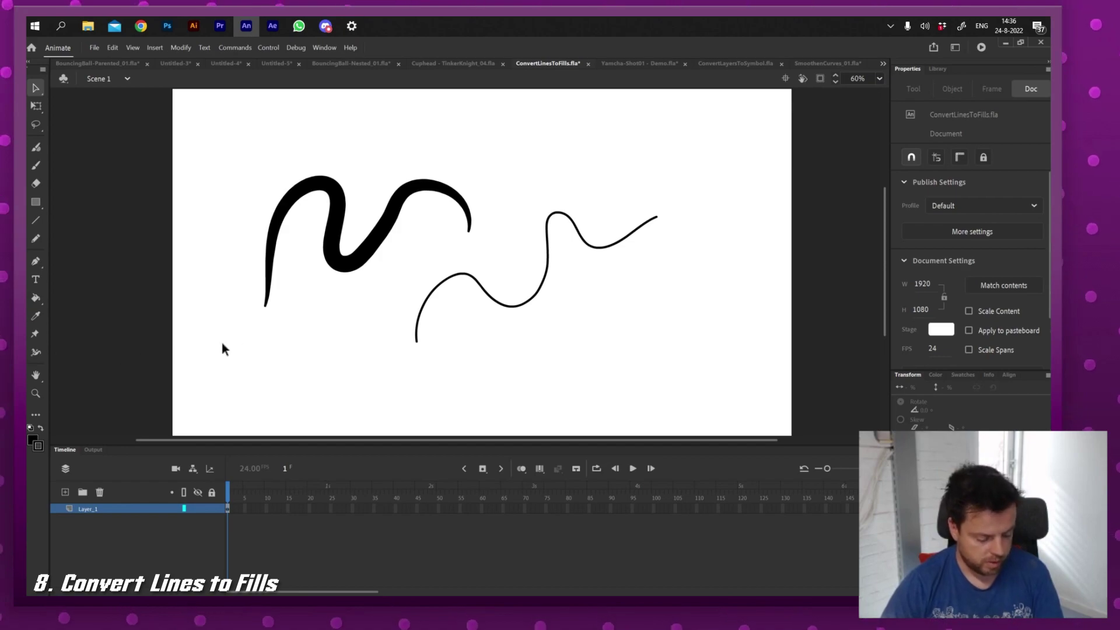
pyautogui.click(36, 352)
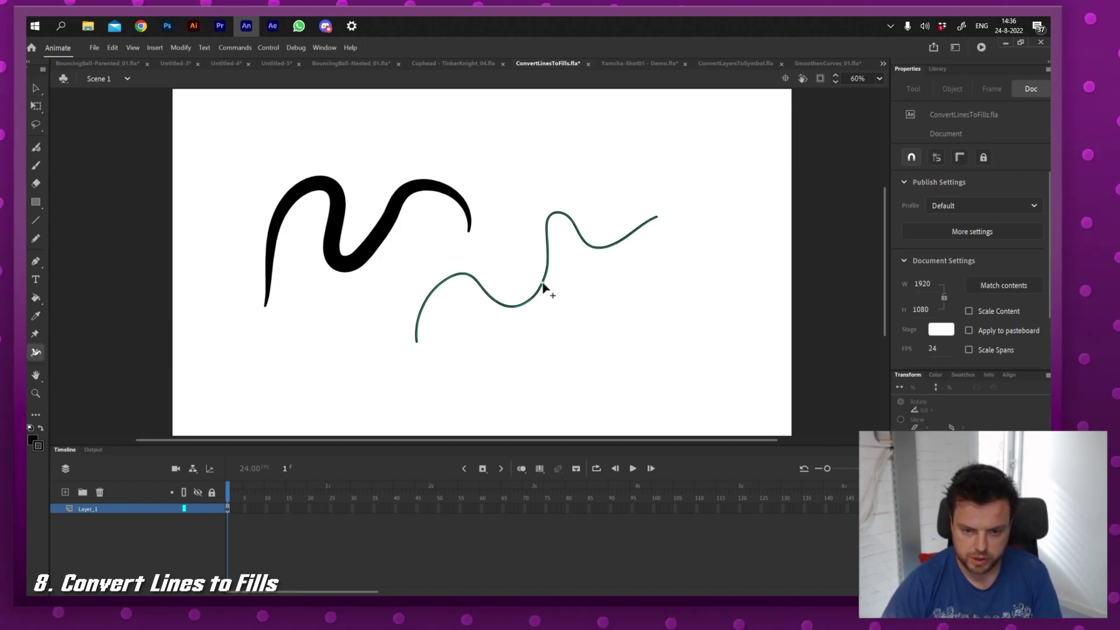
pyautogui.moveTo(542, 284); pyautogui.dragTo(551, 290)
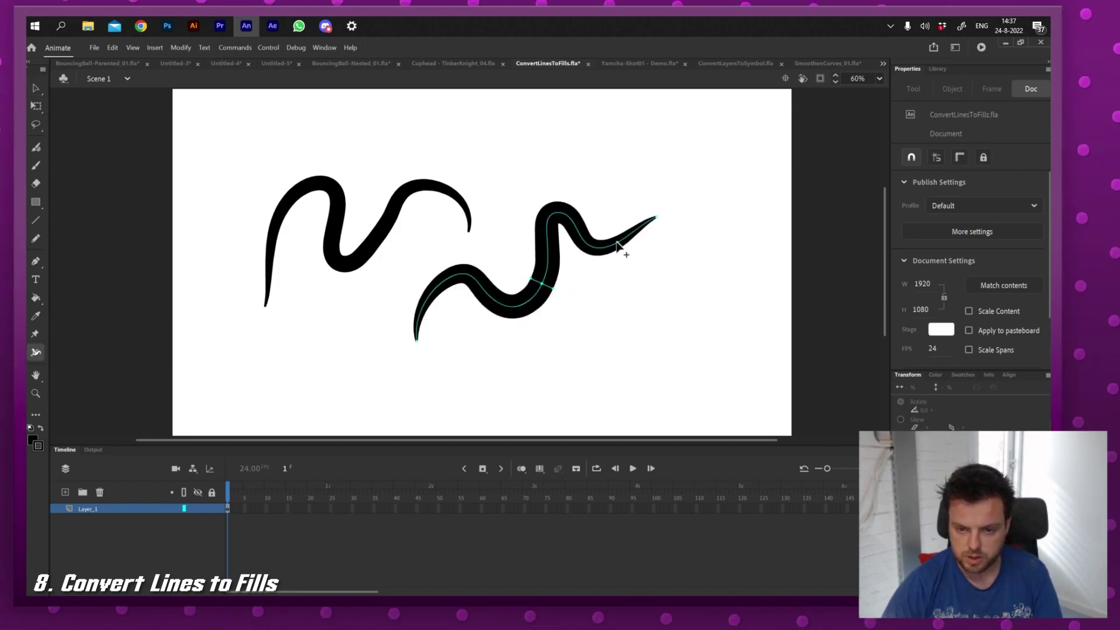
pyautogui.moveTo(617, 245); pyautogui.dragTo(610, 223)
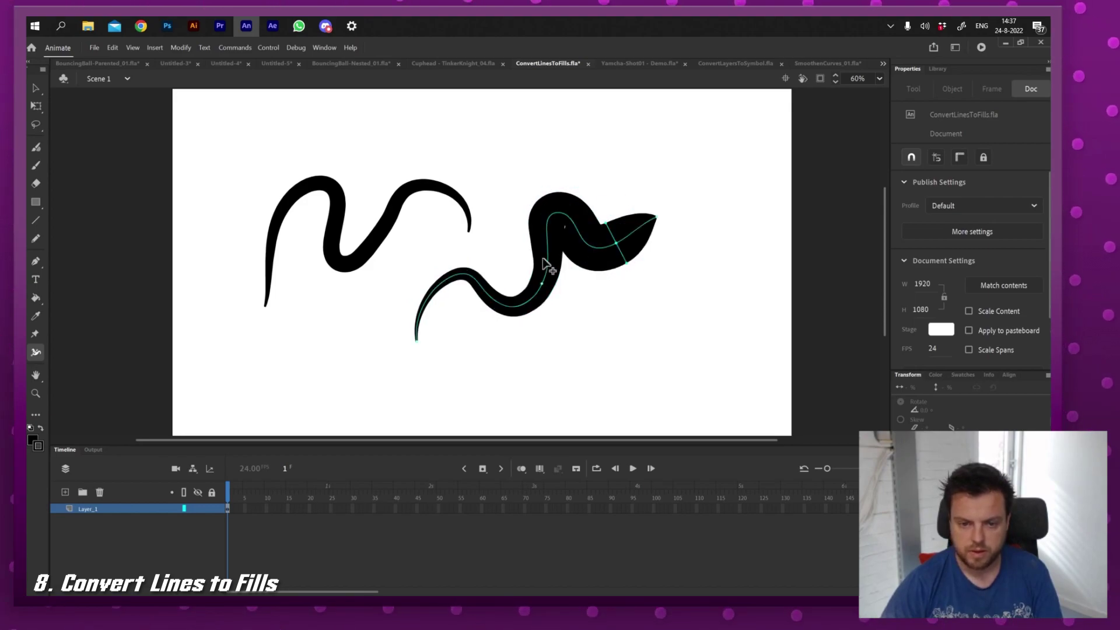
pyautogui.moveTo(551, 261); pyautogui.dragTo(543, 254)
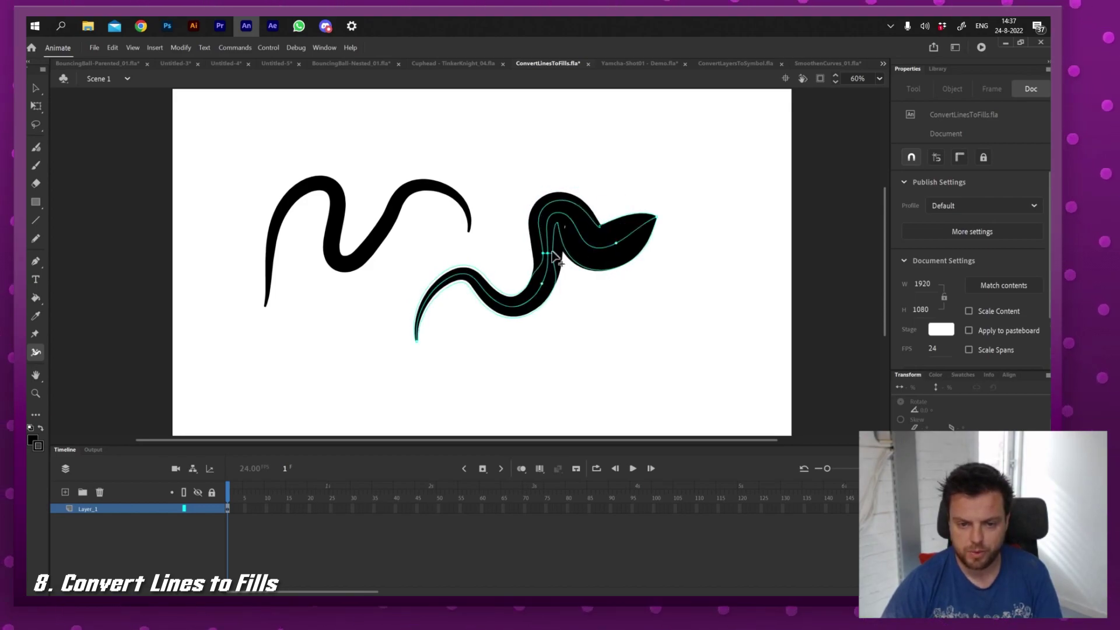
pyautogui.press('v')
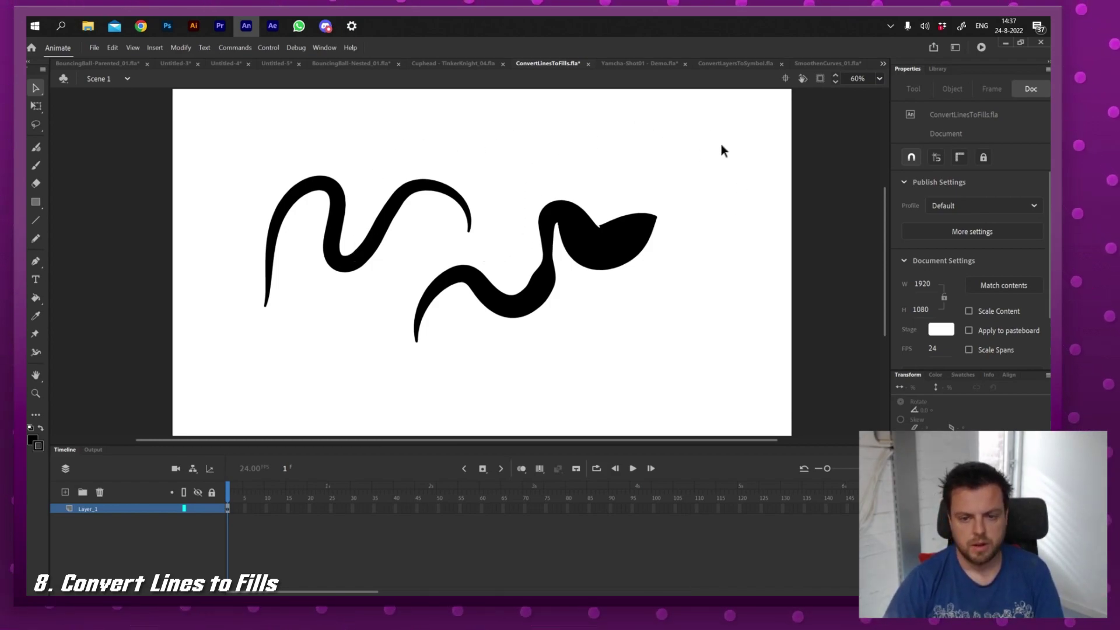
# Step: Convert both strokes into fills with Modify > Shape > Convert Lines to Fills
pyautogui.moveTo(742, 116)
pyautogui.mouseDown()
pyautogui.moveTo(286, 338)
pyautogui.moveTo(210, 408)
pyautogui.mouseUp()
pyautogui.click(181, 48)
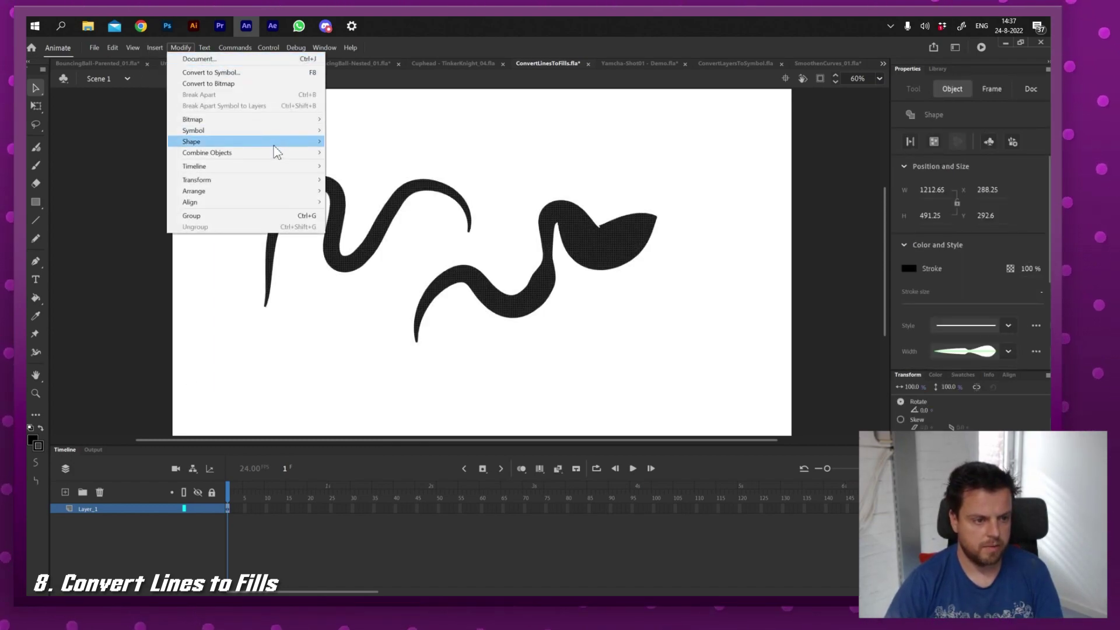
pyautogui.moveTo(275, 147)
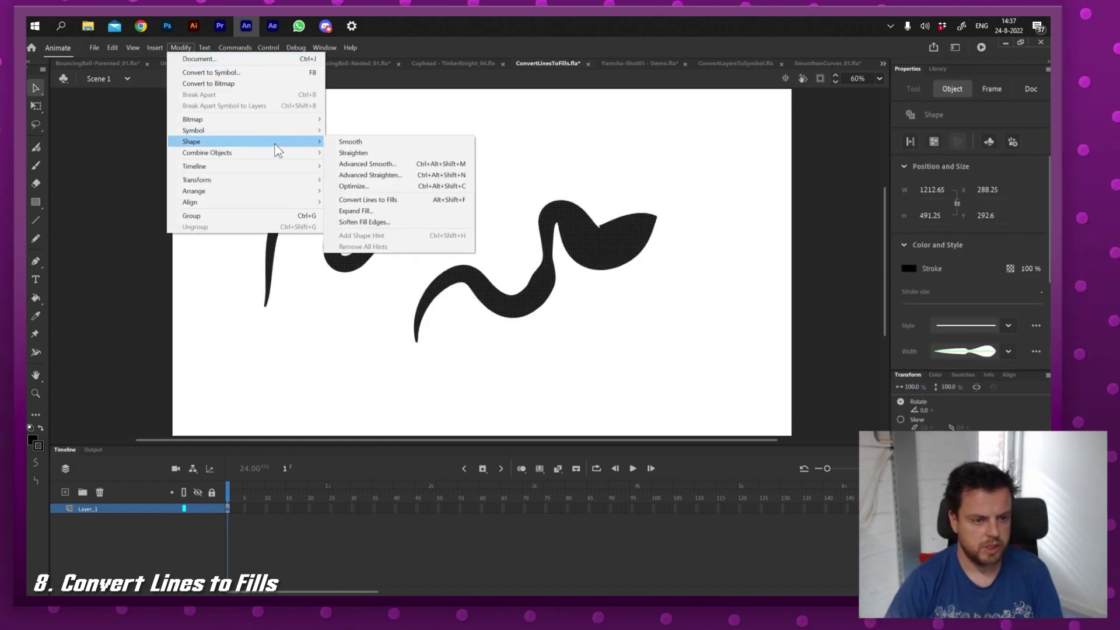
pyautogui.click(422, 202)
# Step: Test the filled shapes by pulling an edge and erasing parts, then undo the erasing
pyautogui.click(468, 175)
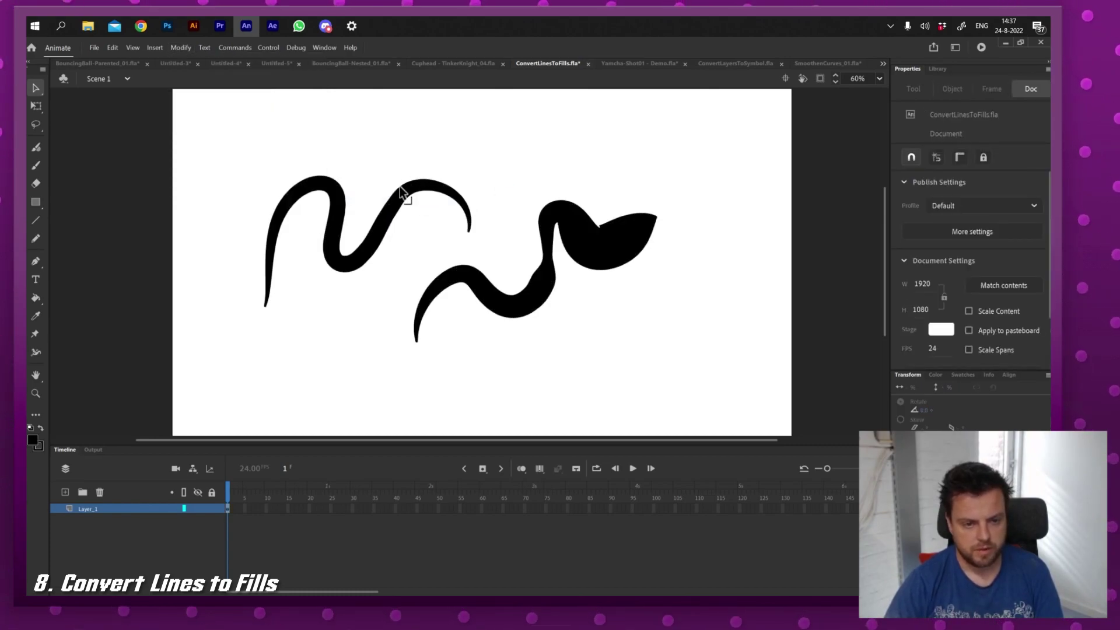
pyautogui.moveTo(380, 211)
pyautogui.mouseDown()
pyautogui.moveTo(371, 202)
pyautogui.moveTo(403, 234)
pyautogui.mouseUp()
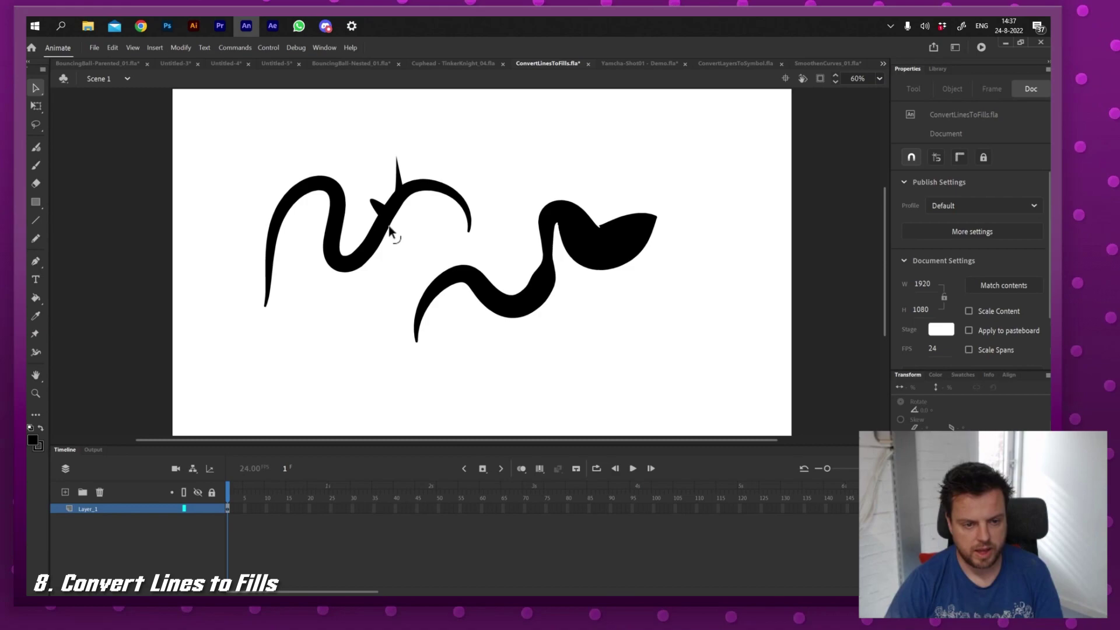
pyautogui.press('e')
pyautogui.moveTo(287, 292)
pyautogui.mouseDown()
pyautogui.moveTo(425, 126)
pyautogui.moveTo(530, 156)
pyautogui.moveTo(642, 245)
pyautogui.mouseUp()
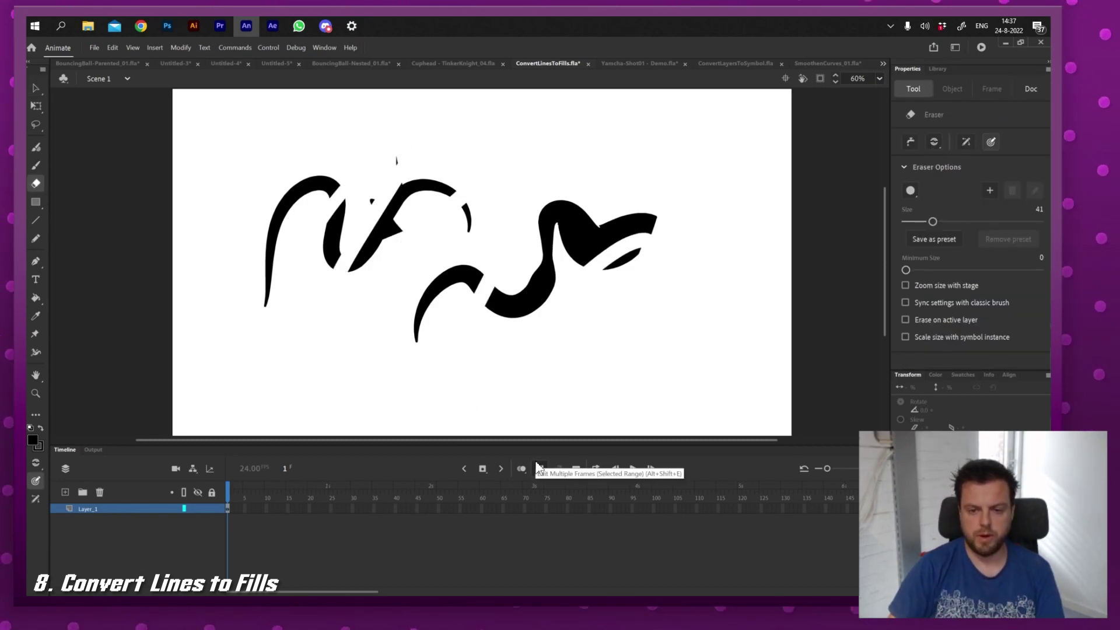
pyautogui.hotkey('ctrl', 'z')
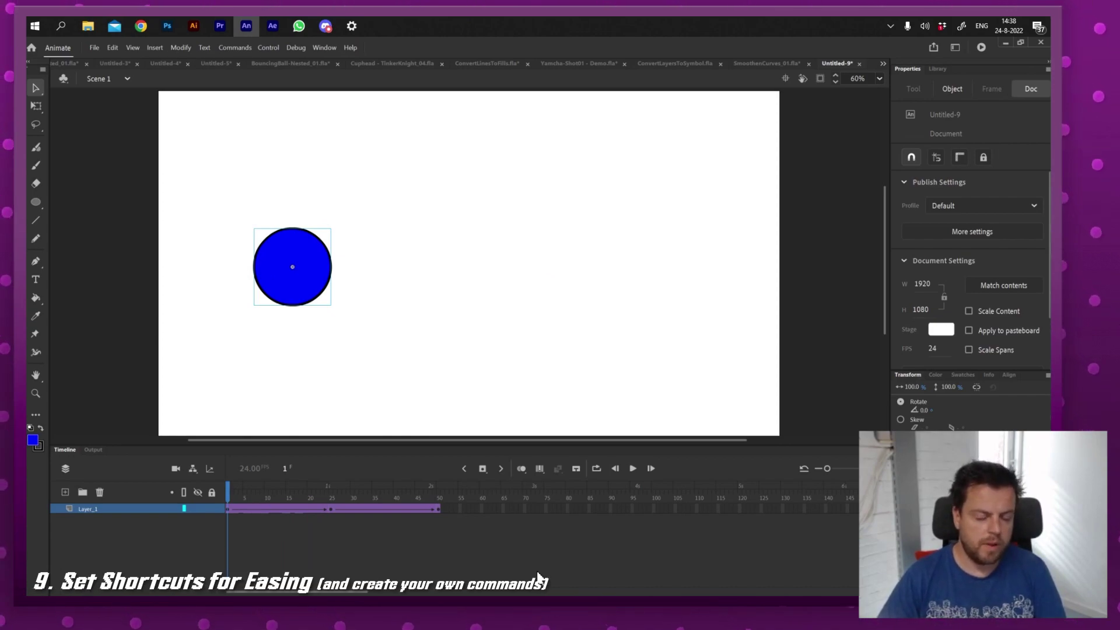
# Step: Apply Ease In Out > Quad to the circle's tween frames and play it before and after
pyautogui.press('Return')
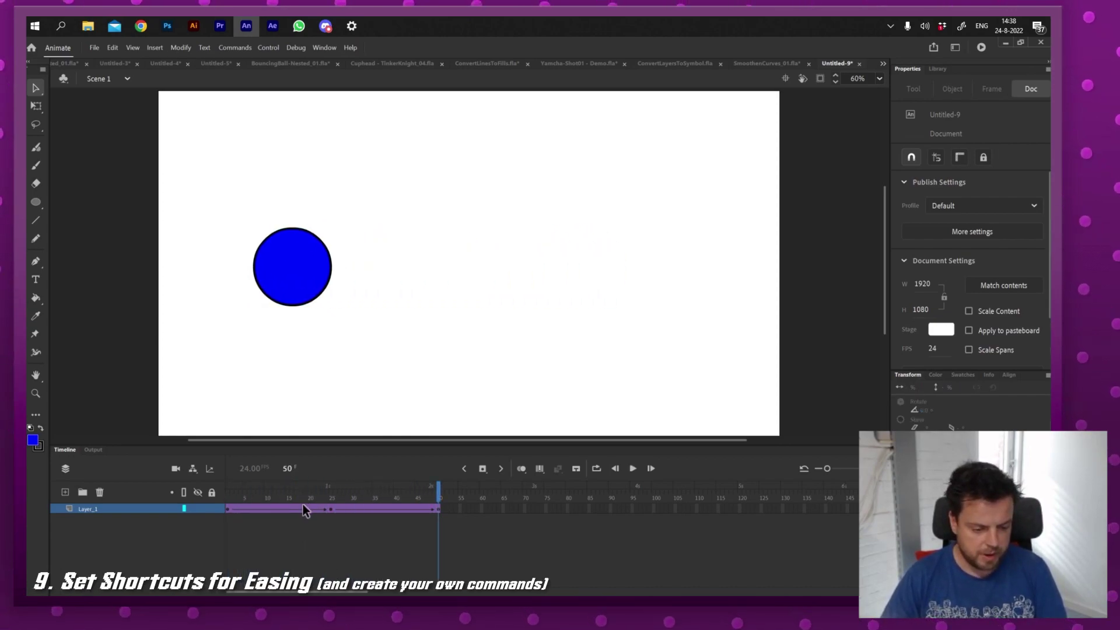
pyautogui.moveTo(309, 508); pyautogui.dragTo(378, 509)
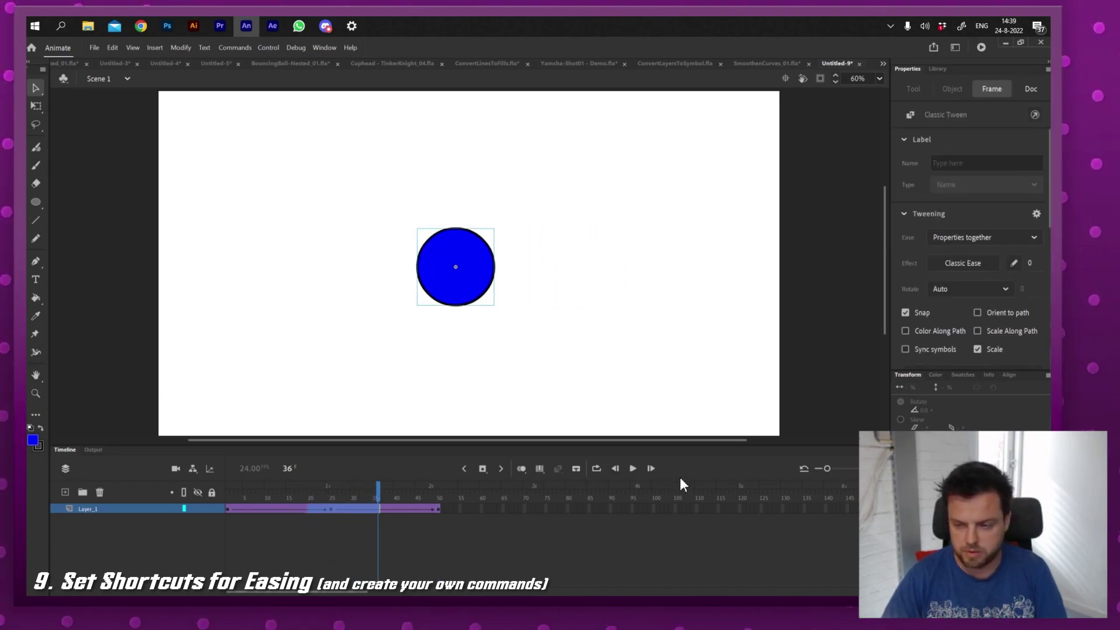
pyautogui.click(936, 260)
pyautogui.click(722, 355)
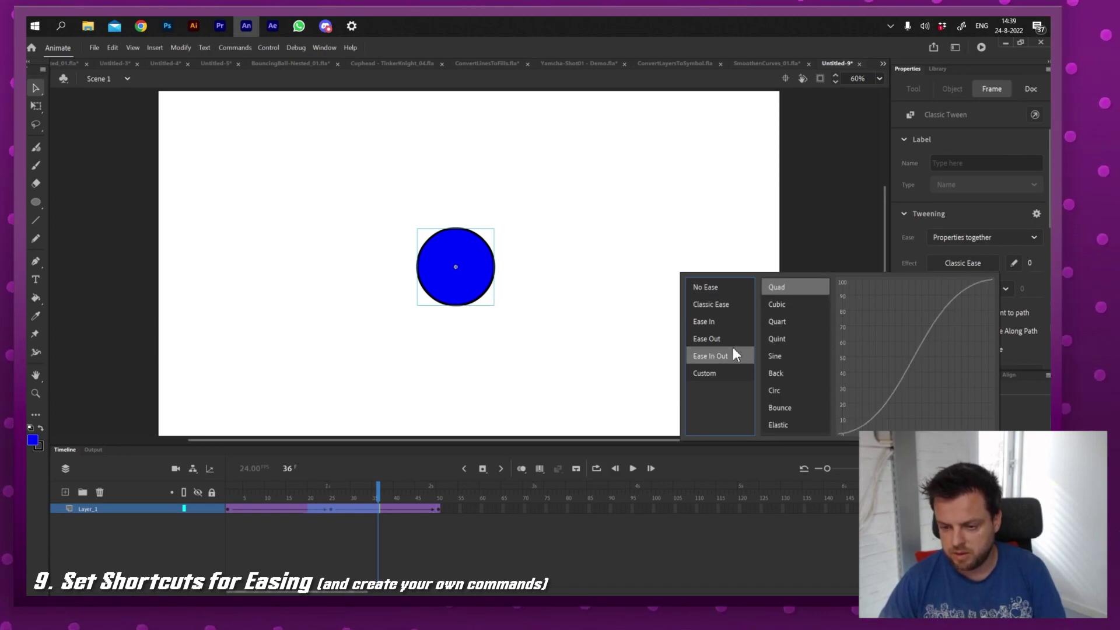
pyautogui.doubleClick(786, 286)
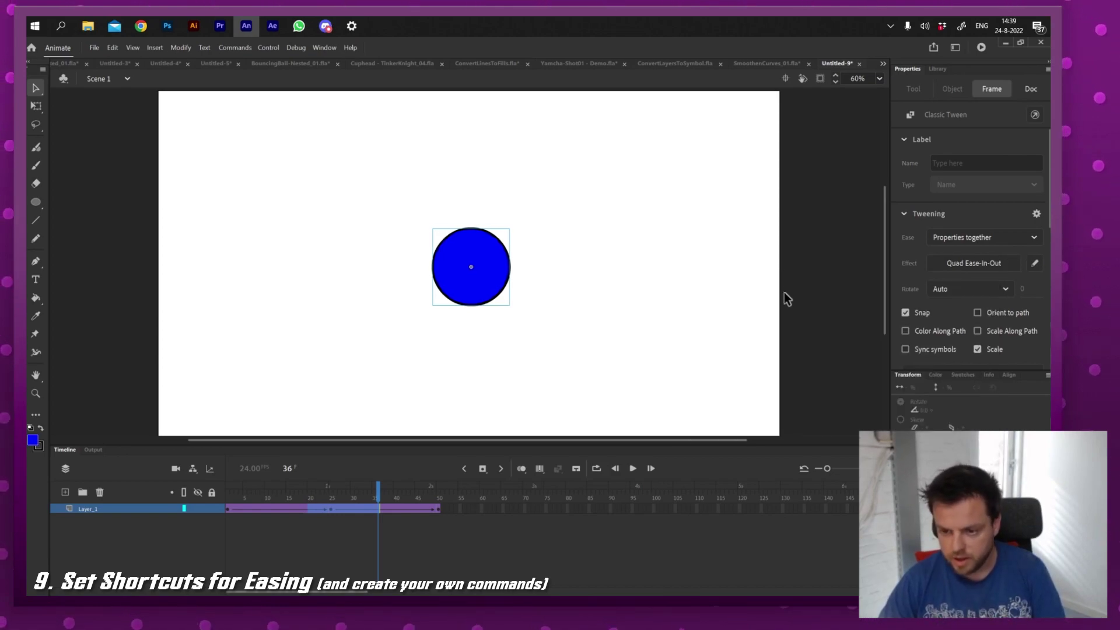
pyautogui.press('Return')
pyautogui.click(130, 518)
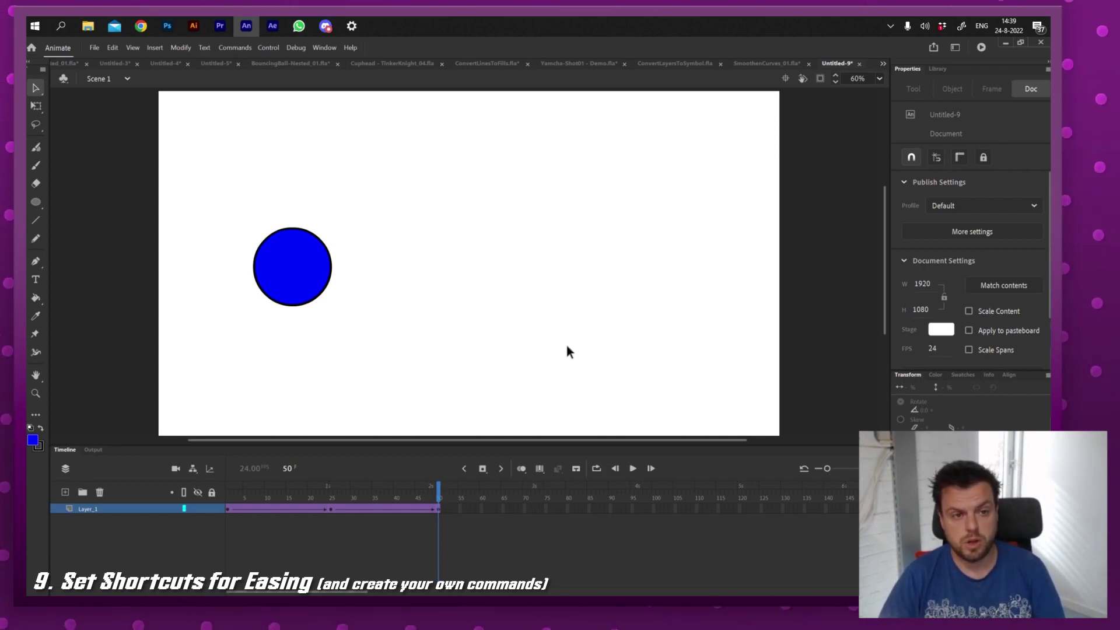
# Step: Open the History panel and dock it beside the stage
pyautogui.click(328, 48)
pyautogui.click(328, 47)
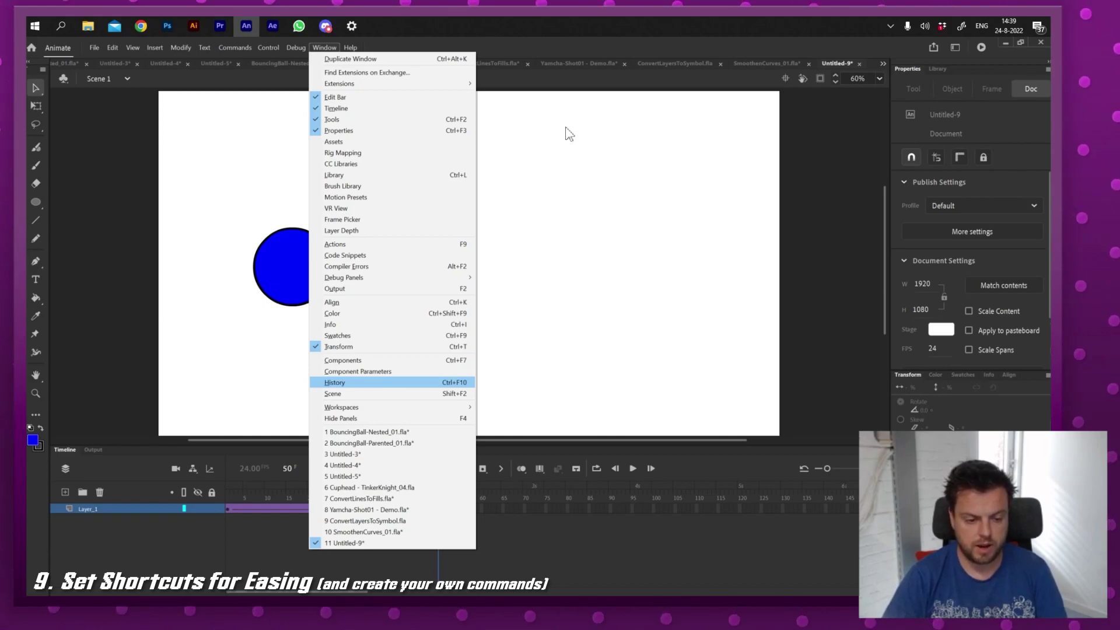
pyautogui.press('Return')
pyautogui.moveTo(535, 264); pyautogui.dragTo(647, 127)
# Step: Move the blue circle up and right as a test, then undo the move
pyautogui.moveTo(290, 265); pyautogui.dragTo(351, 299)
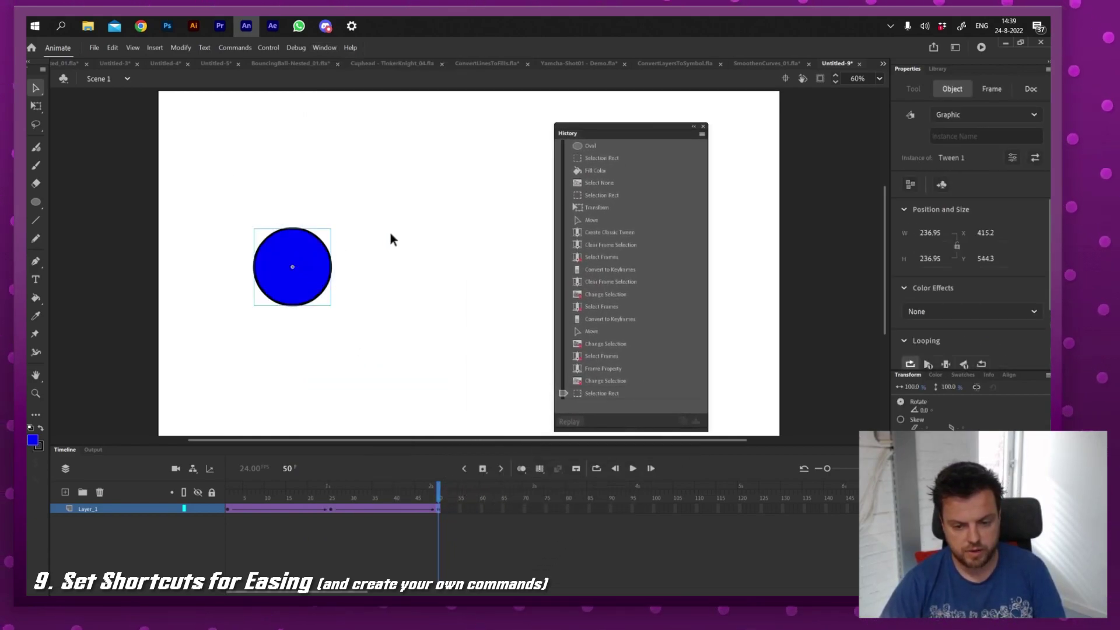
pyautogui.moveTo(291, 270); pyautogui.dragTo(358, 211)
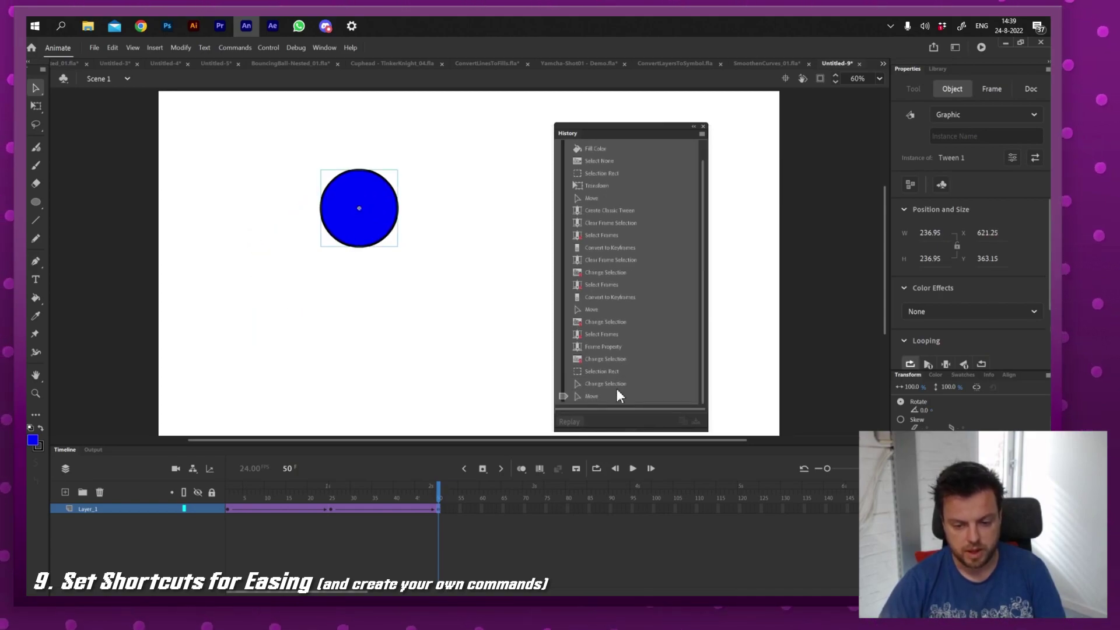
pyautogui.hotkey('ctrl', 'z')
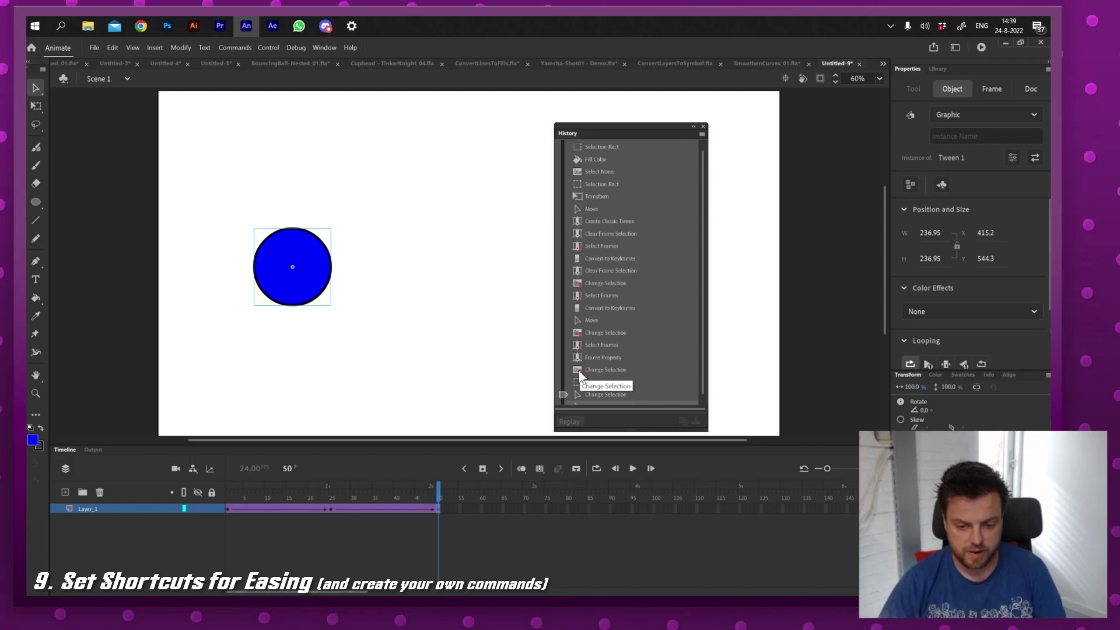
pyautogui.scroll(-1, 704, 368)
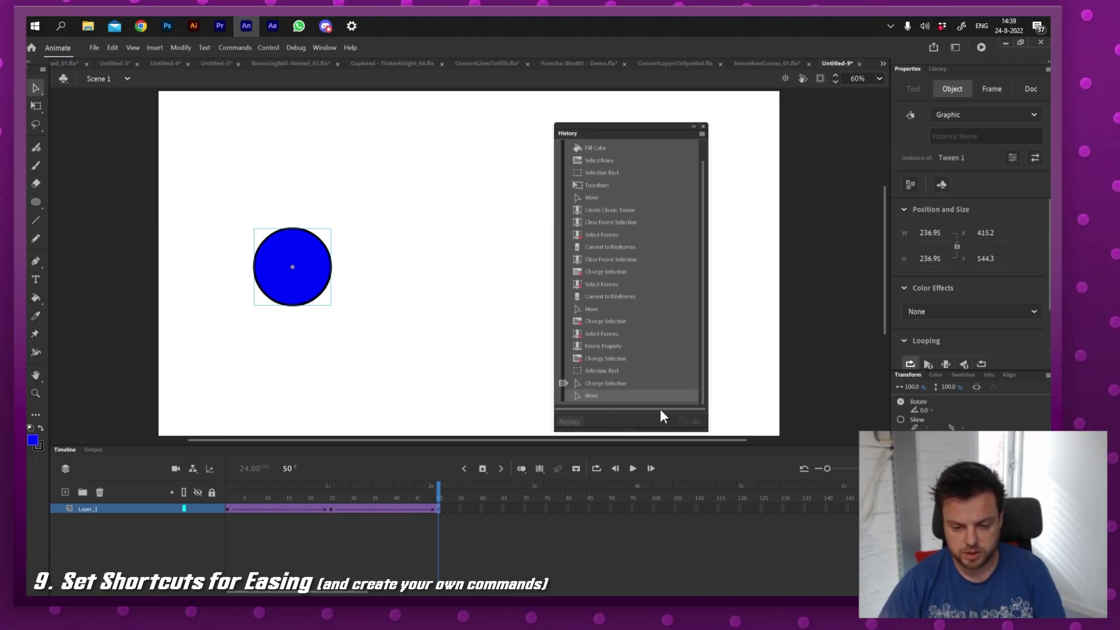
# Step: Apply the Quad ease-in-out to the tween at frame 13
pyautogui.click(393, 384)
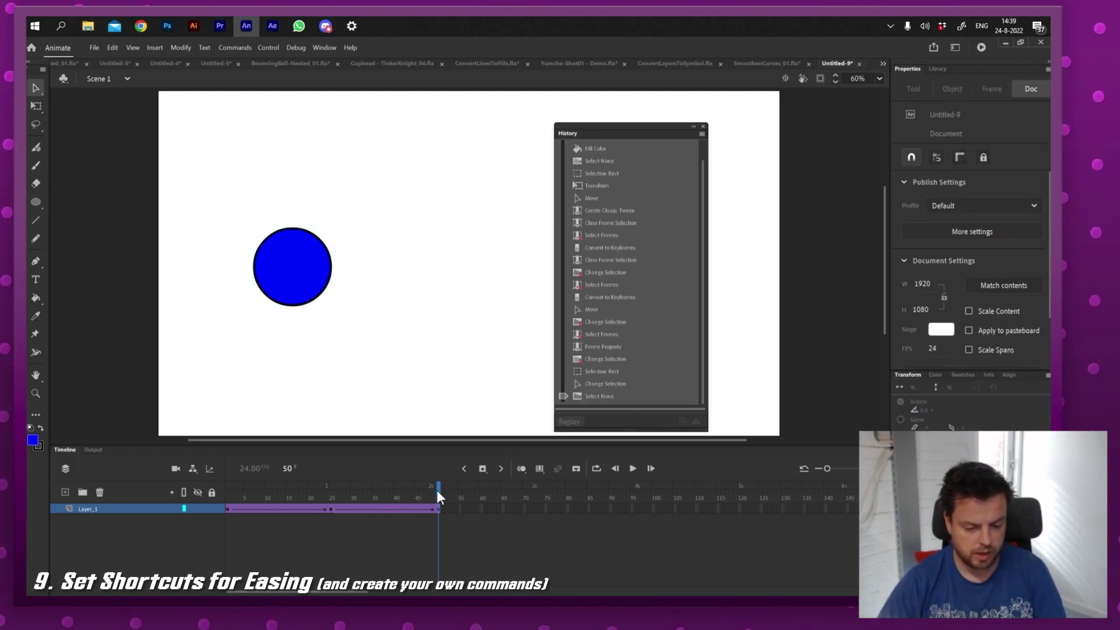
pyautogui.click(279, 509)
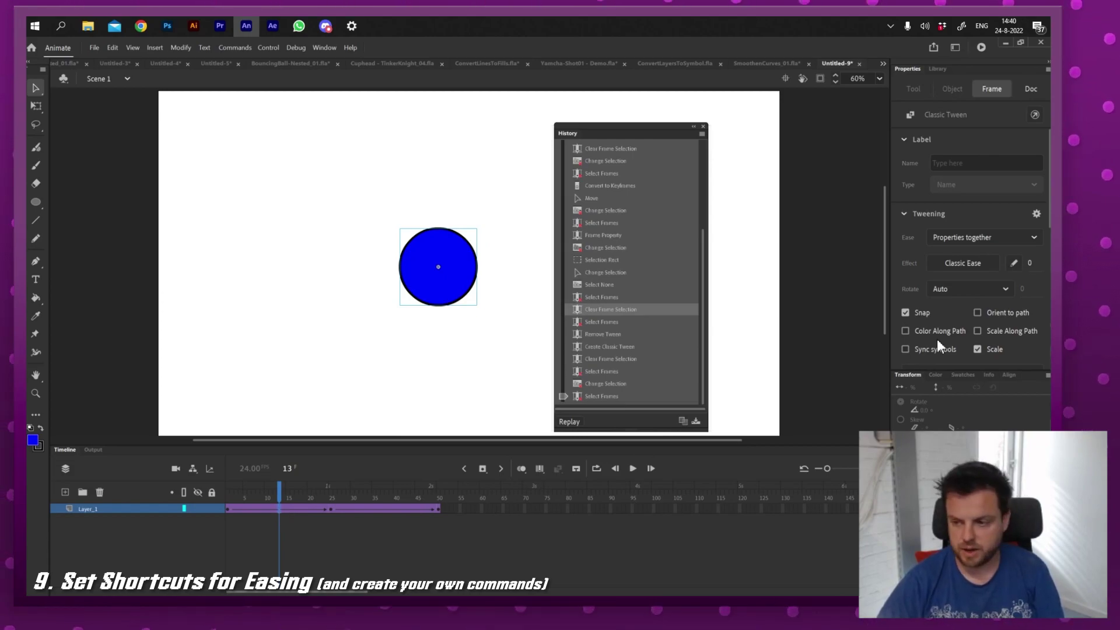
pyautogui.click(962, 263)
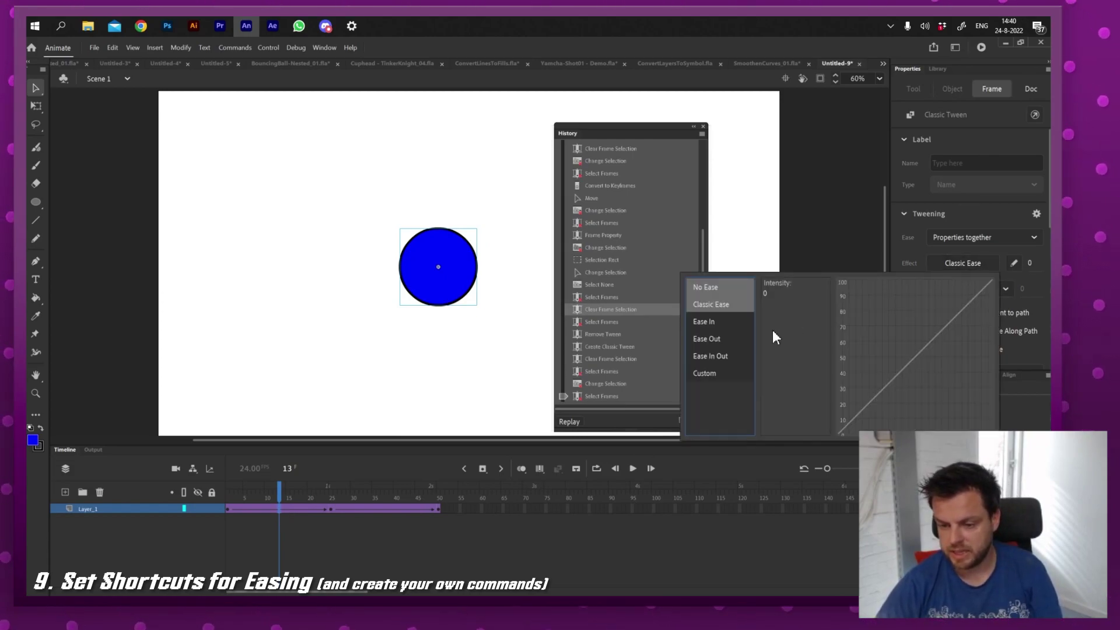
pyautogui.moveTo(727, 358)
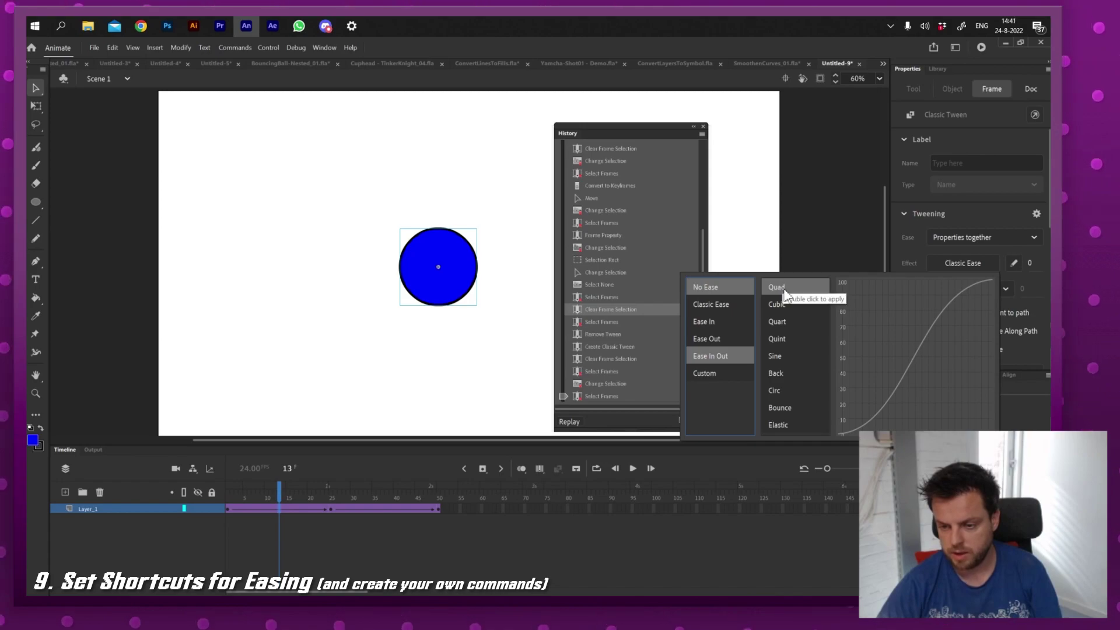
pyautogui.doubleClick(780, 287)
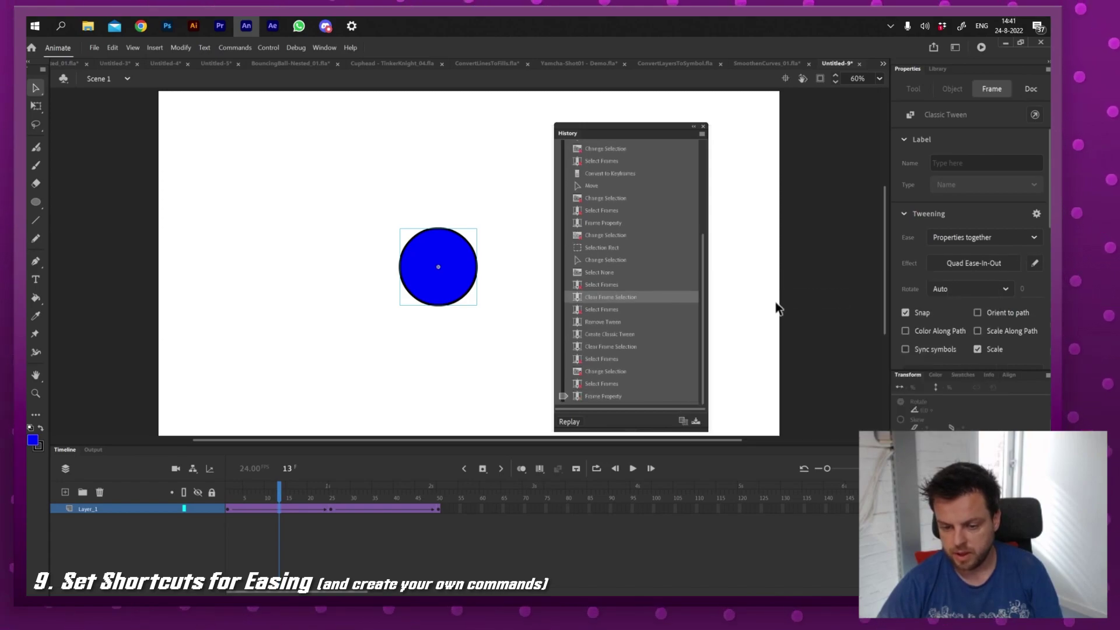
# Step: Save the latest Frame Property history step as the command 'Ease In Out Quad' and check the Commands menu
pyautogui.click(603, 397)
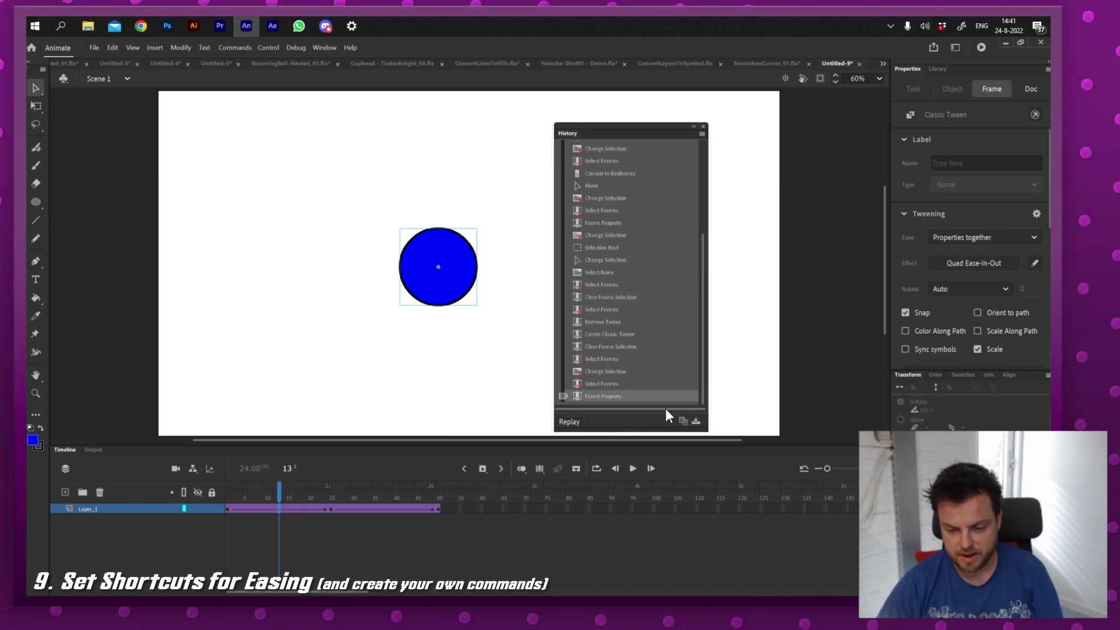
pyautogui.click(696, 421)
pyautogui.write('Ease In')
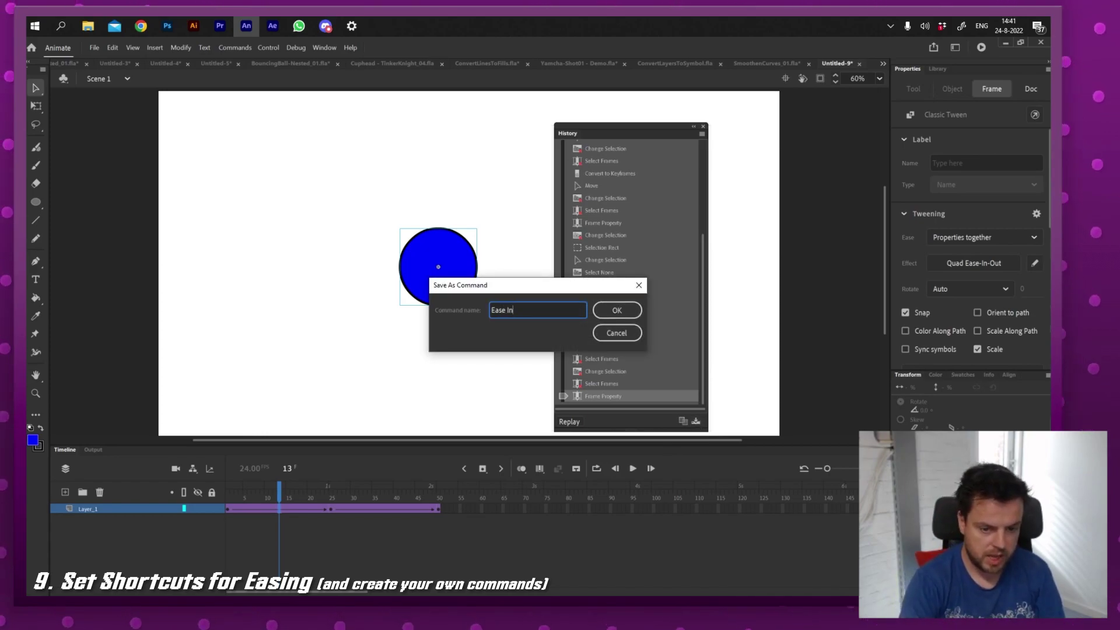
pyautogui.write(' Out Quad')
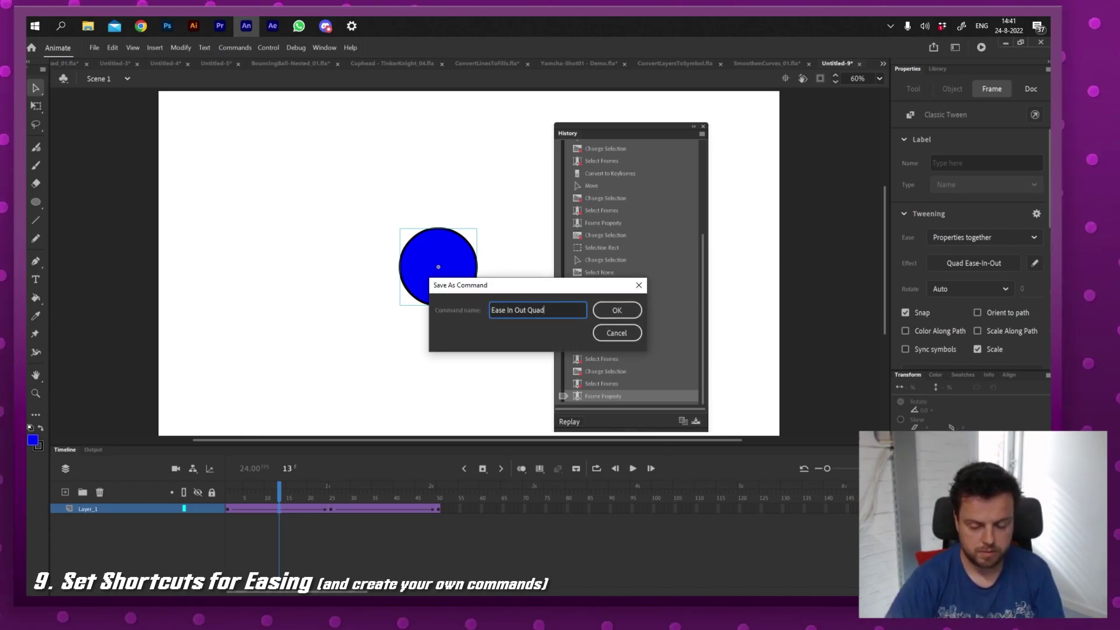
pyautogui.press('Return')
pyautogui.click(235, 47)
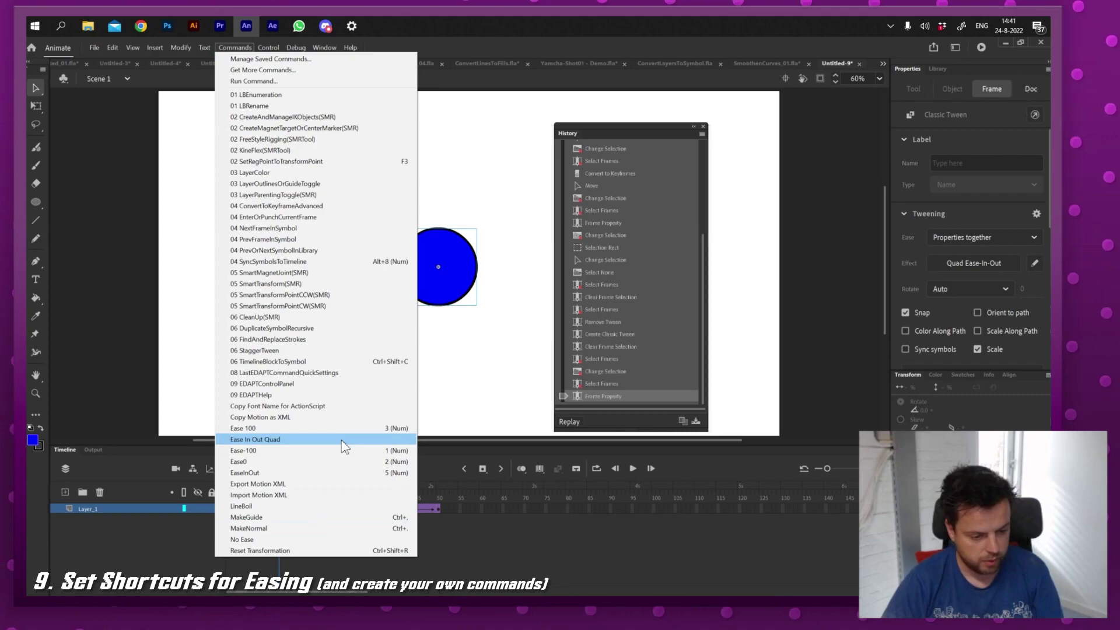
# Step: In Keyboard Shortcuts, search 'ease' and give Ease In Out Quad the shortcut 5 (Num)
pyautogui.click(115, 46)
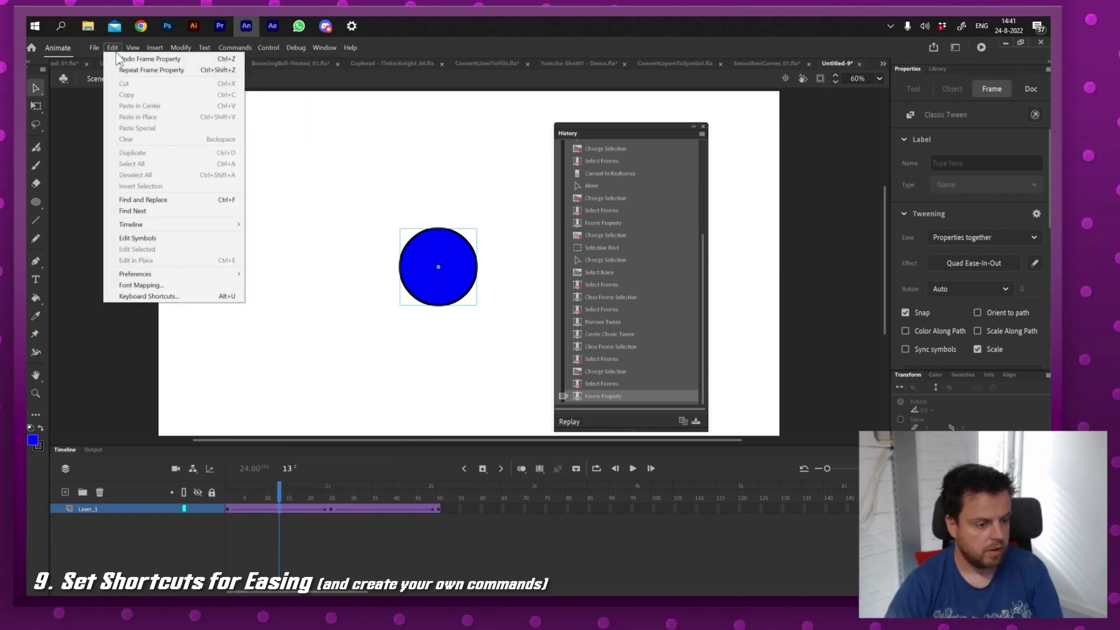
pyautogui.click(149, 293)
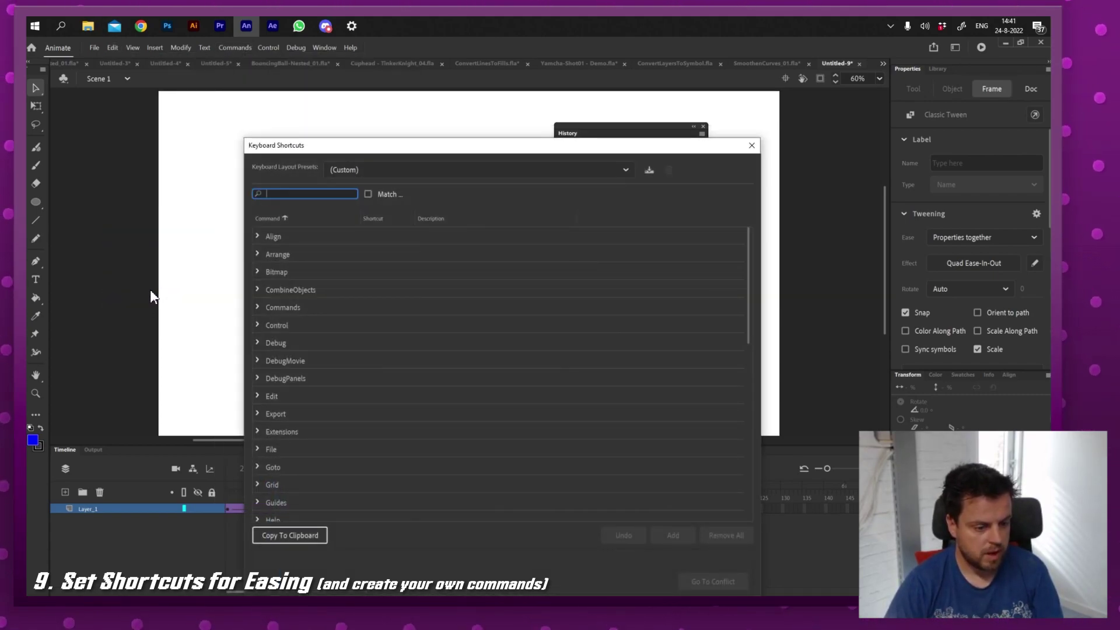
pyautogui.write('ease')
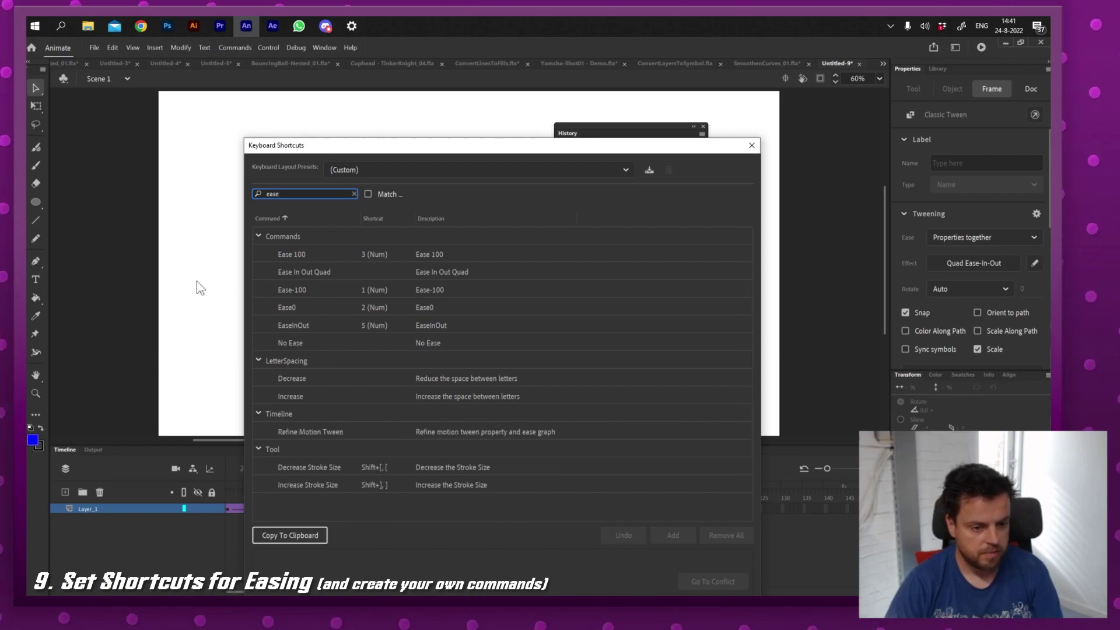
pyautogui.click(332, 271)
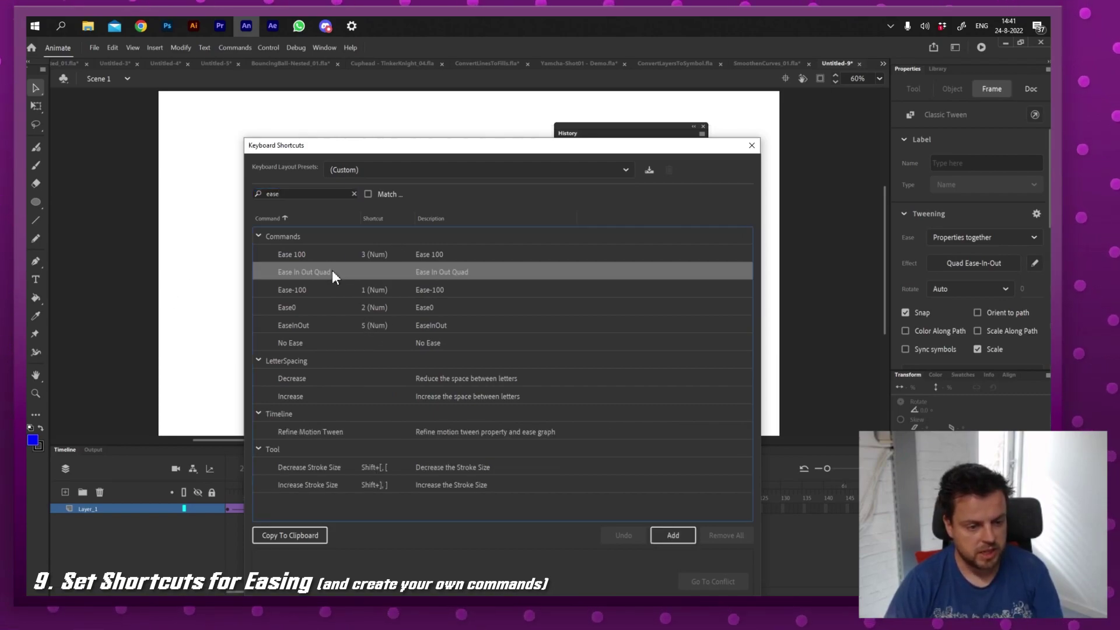
pyautogui.click(684, 536)
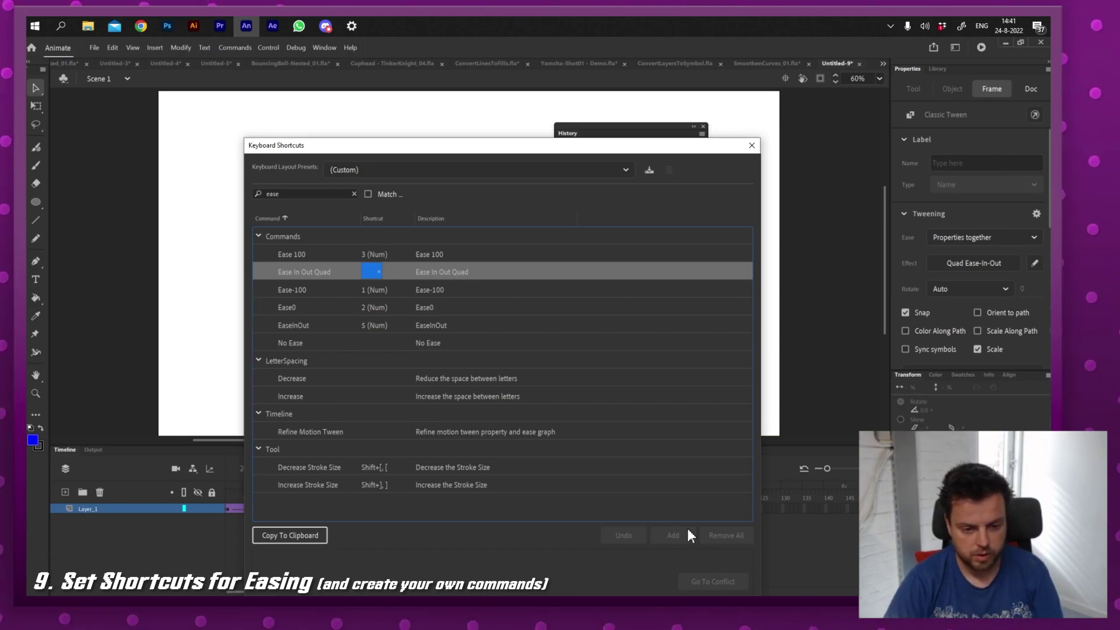
pyautogui.press('KP_5')
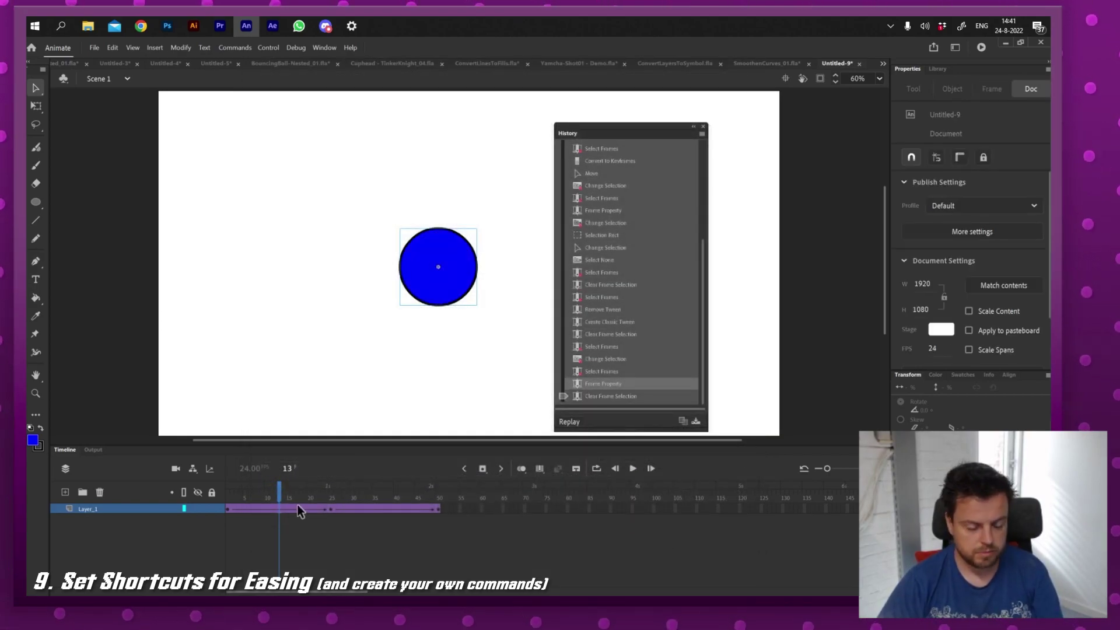
# Step: At frame 29, cycle the tween through Ease 100, Ease-In -100, Ease 0, Ease-Out 100, then Quad ease-in-out
pyautogui.click(348, 508)
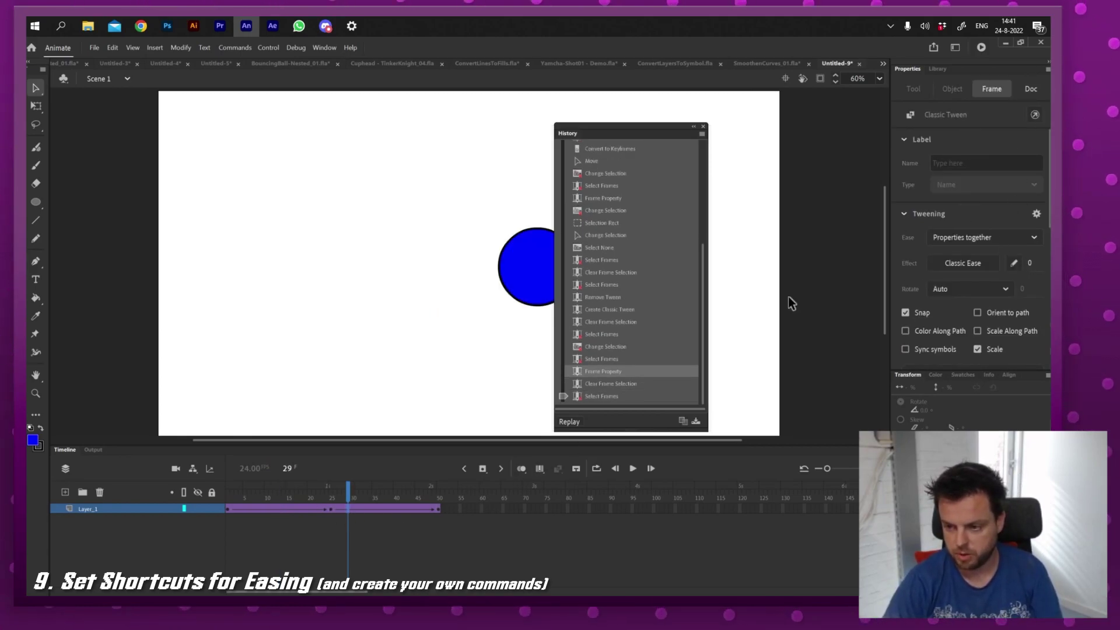
pyautogui.hotkey('ctrl', 'alt', 'e')
pyautogui.hotkey('ctrl', 'F10')
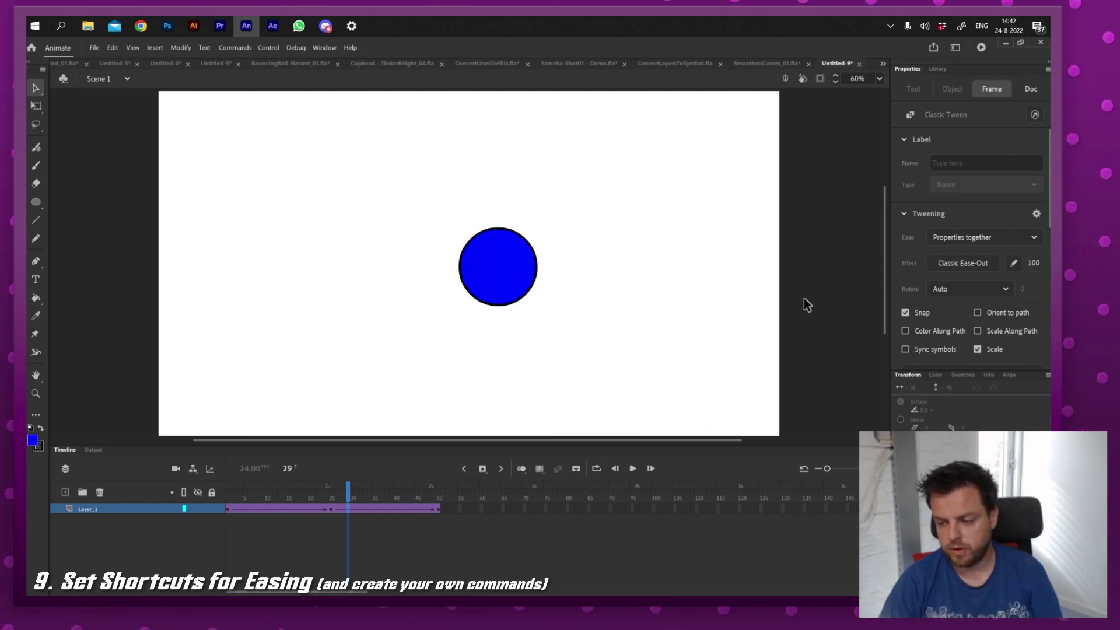
pyautogui.hotkey('ctrl', 'alt', 'shift', 'e')
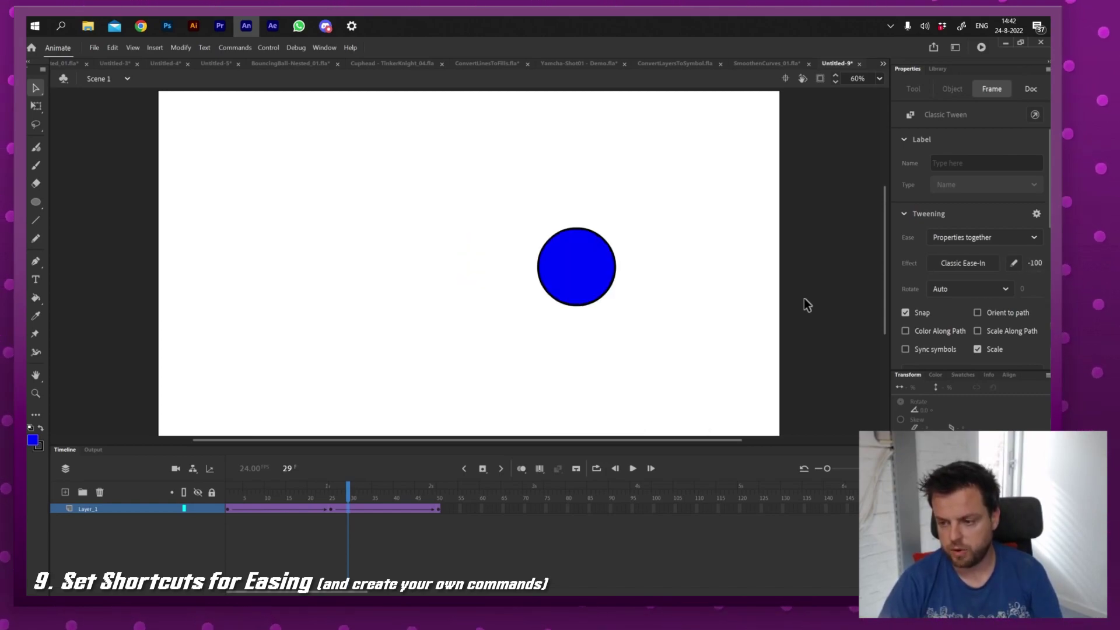
pyautogui.hotkey('ctrl', 'alt', 'r')
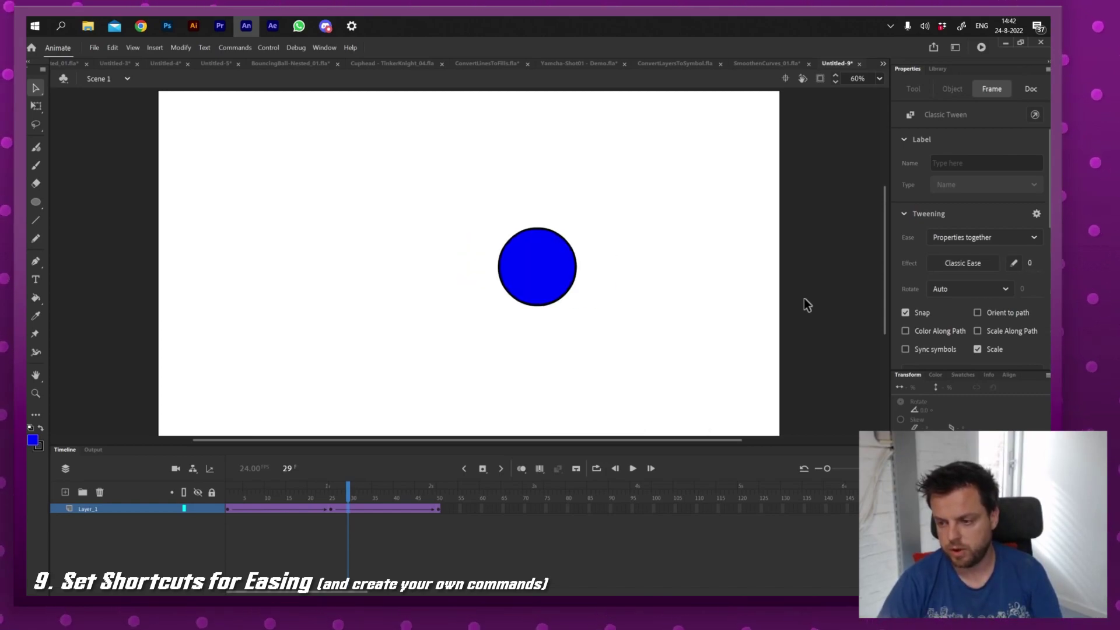
pyautogui.hotkey('ctrl', 'alt', 'e')
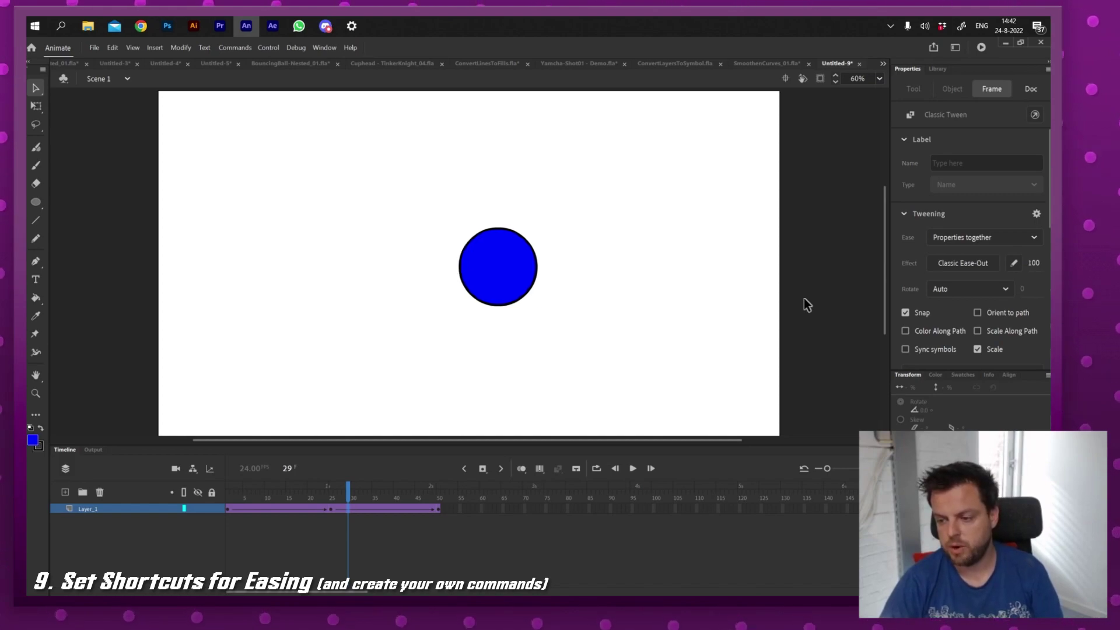
pyautogui.hotkey('ctrl', 'alt', 'q')
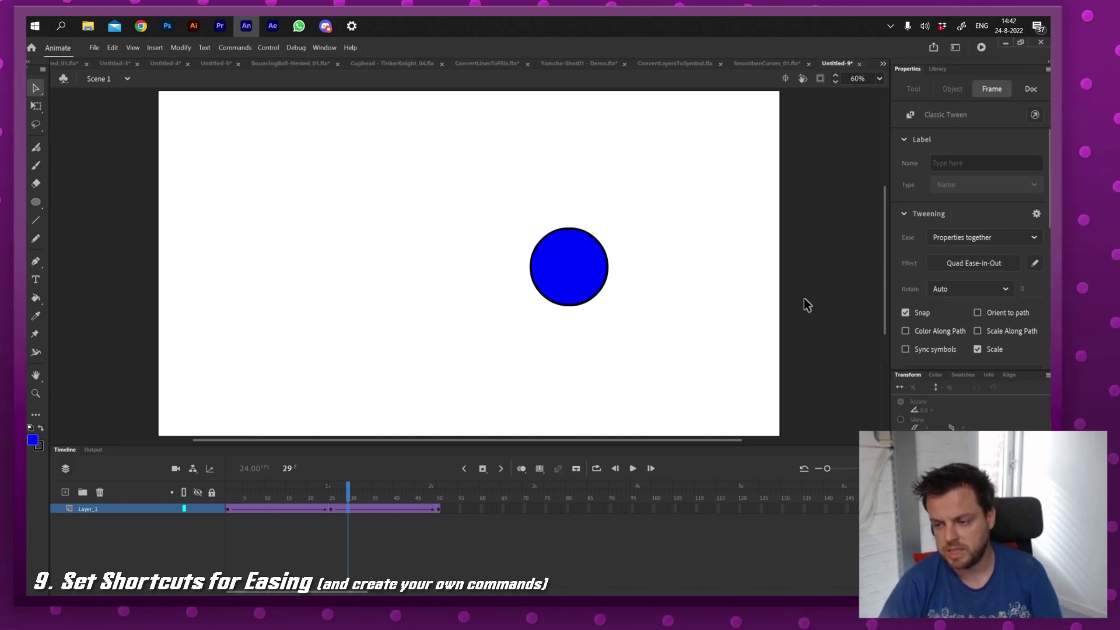
# Step: Confirm the Quad Ease-In-Out curve, then reopen the History panel and move it off the ball
pyautogui.click(945, 263)
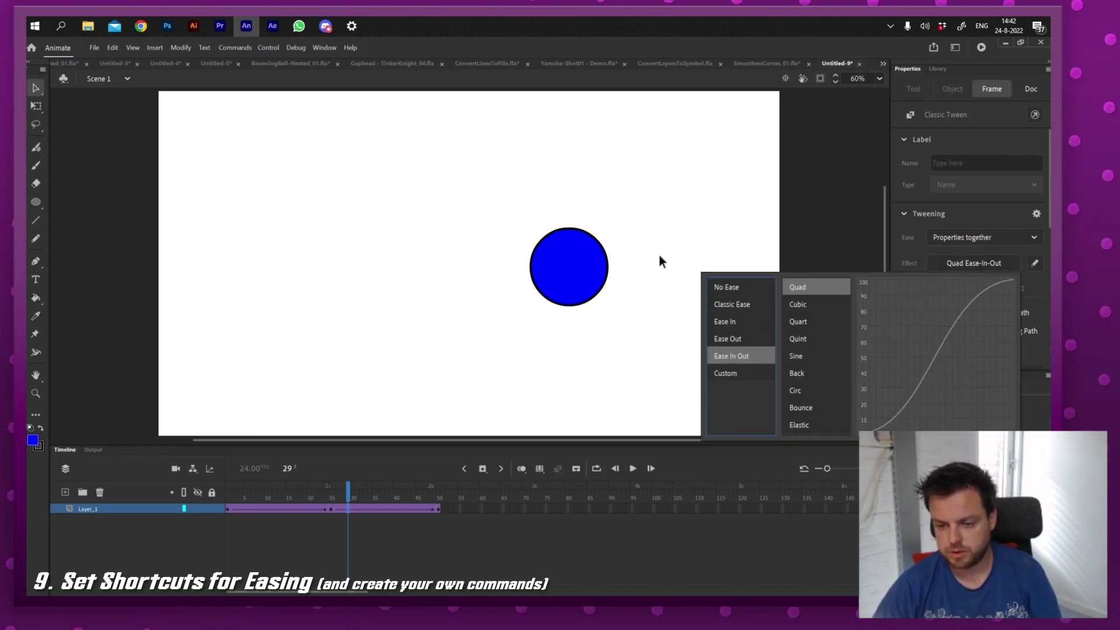
pyautogui.click(661, 333)
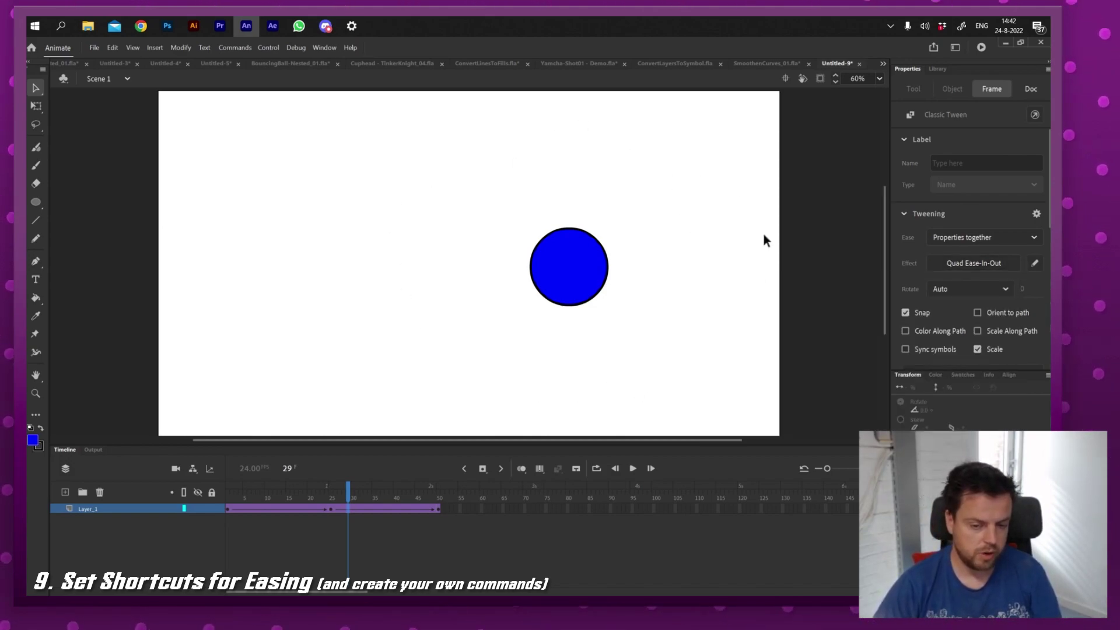
pyautogui.hotkey('alt', 'w')
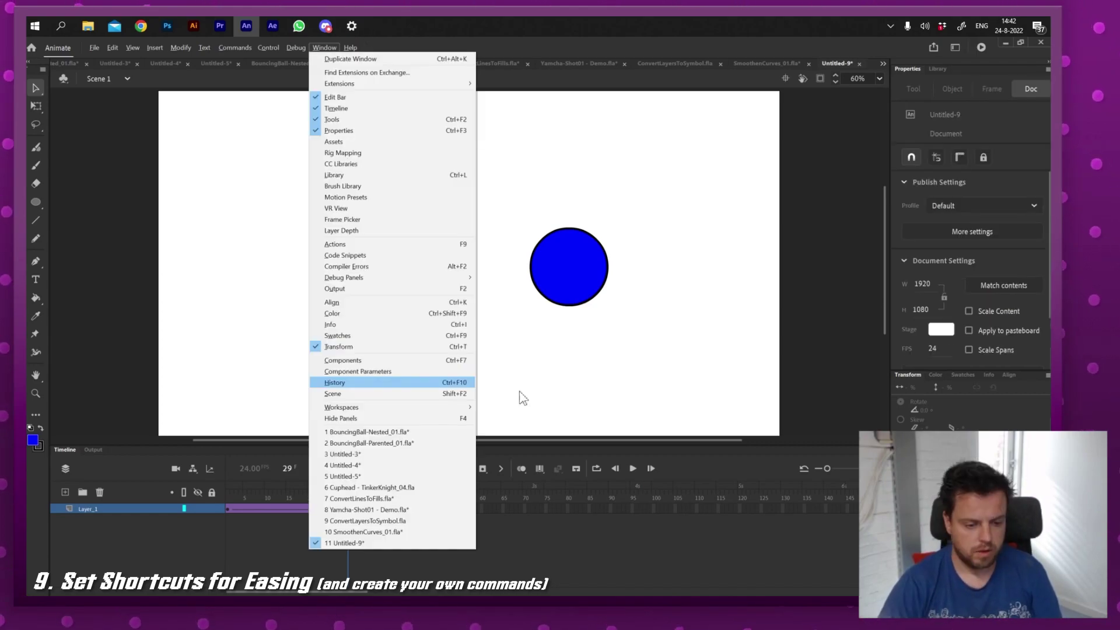
pyautogui.press('Return')
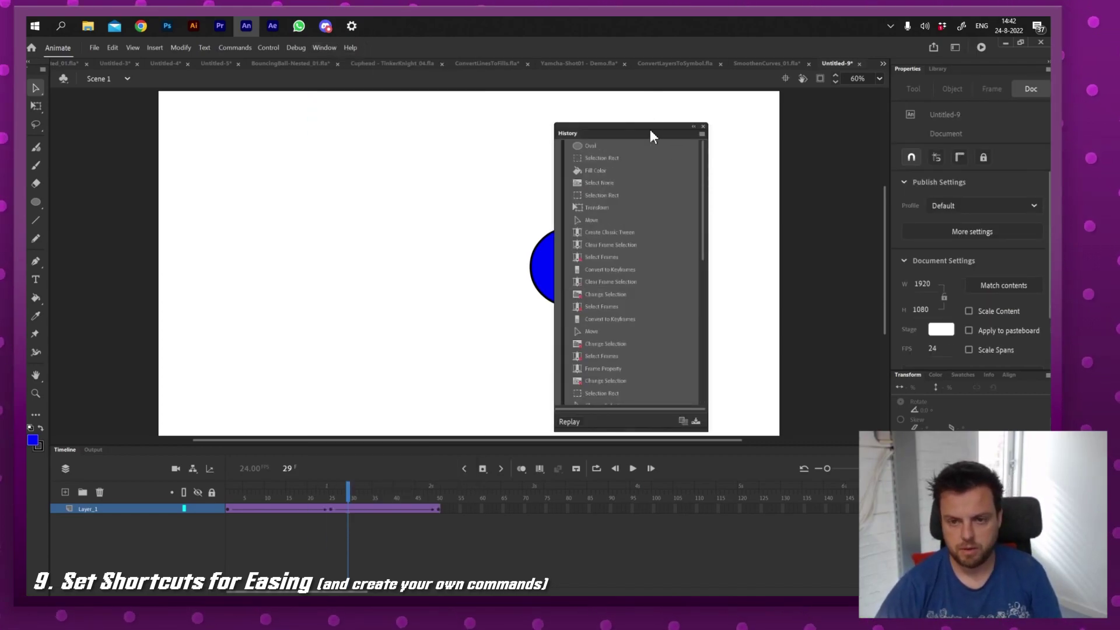
pyautogui.moveTo(649, 133); pyautogui.dragTo(740, 127)
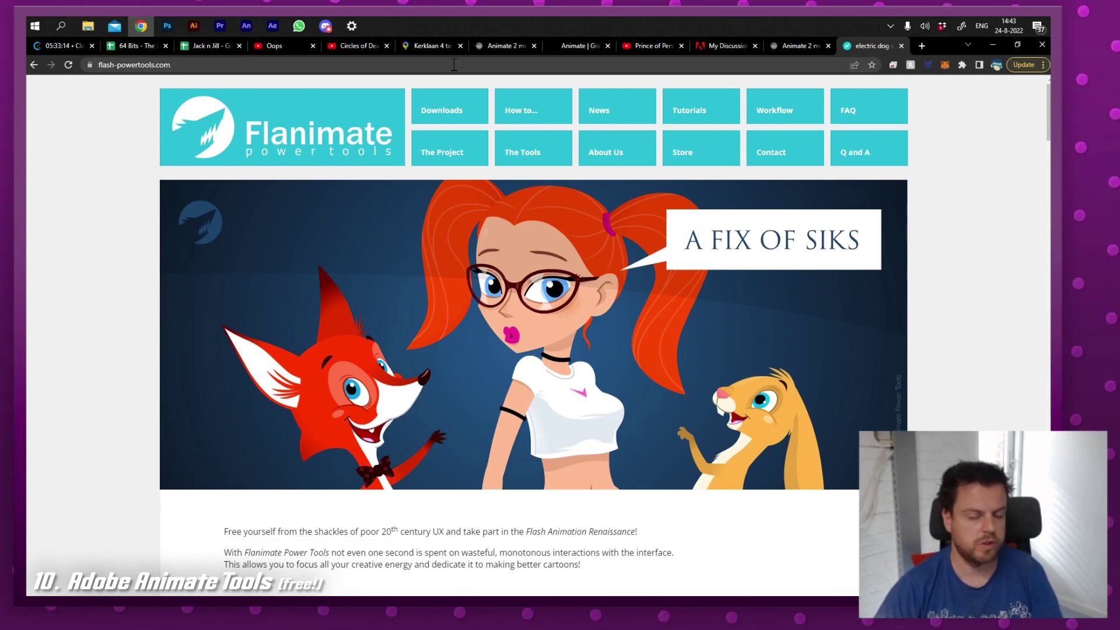
# Step: Scroll the Flanimate Power Tools home page past Character Animation, Special Effects and General Ergonomics
pyautogui.scroll(-8, 384, 330)
pyautogui.scroll(-5, 384, 330)
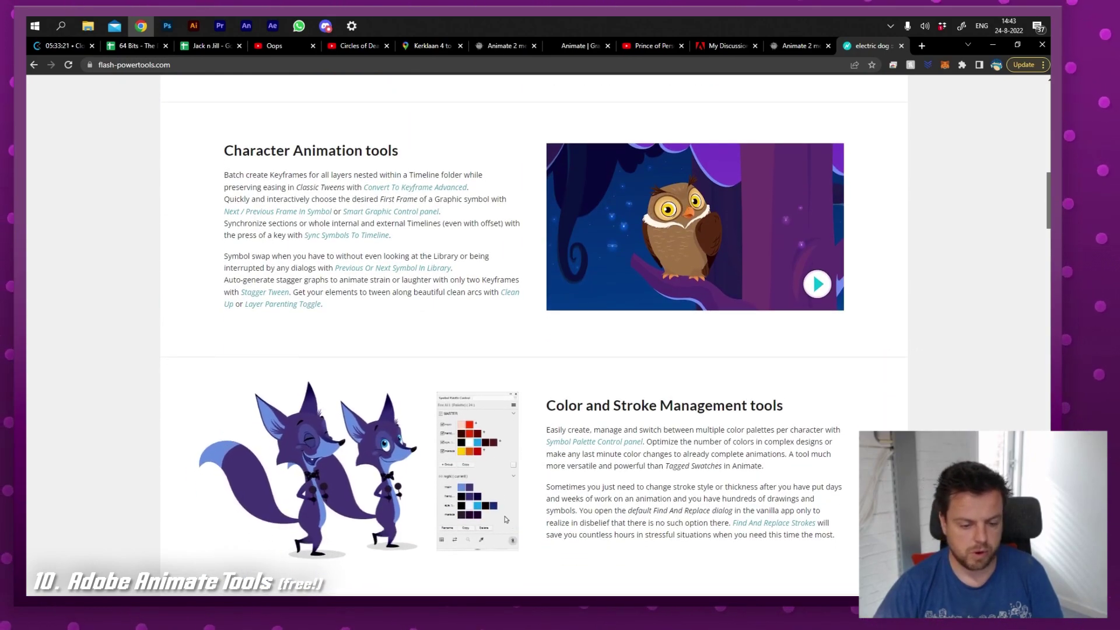
pyautogui.scroll(-1, 1002, 329)
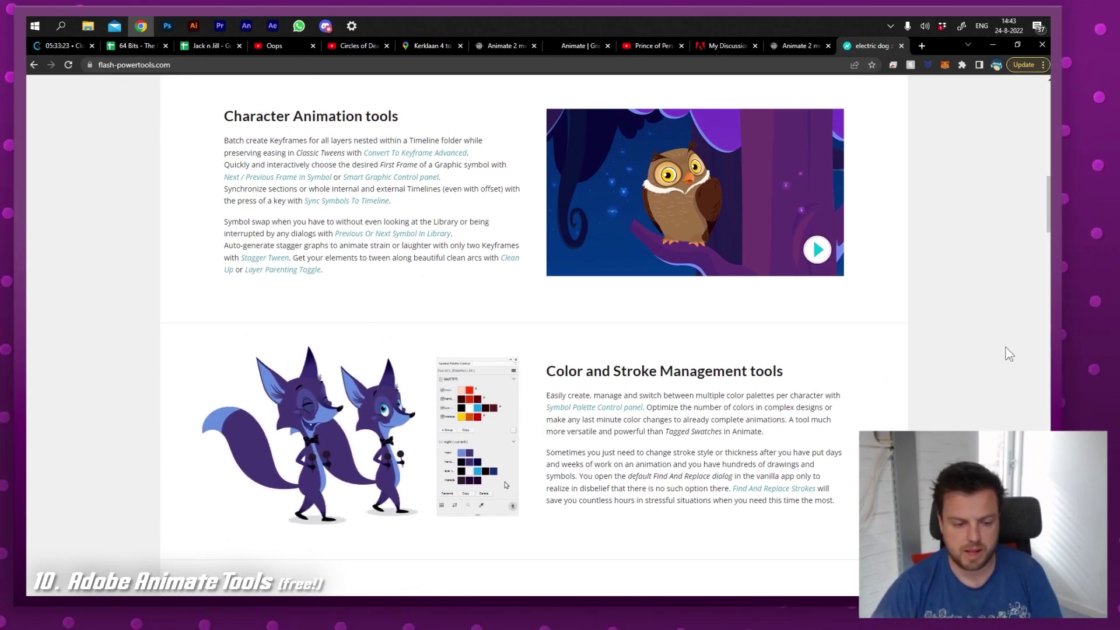
pyautogui.scroll(-7, 1029, 223)
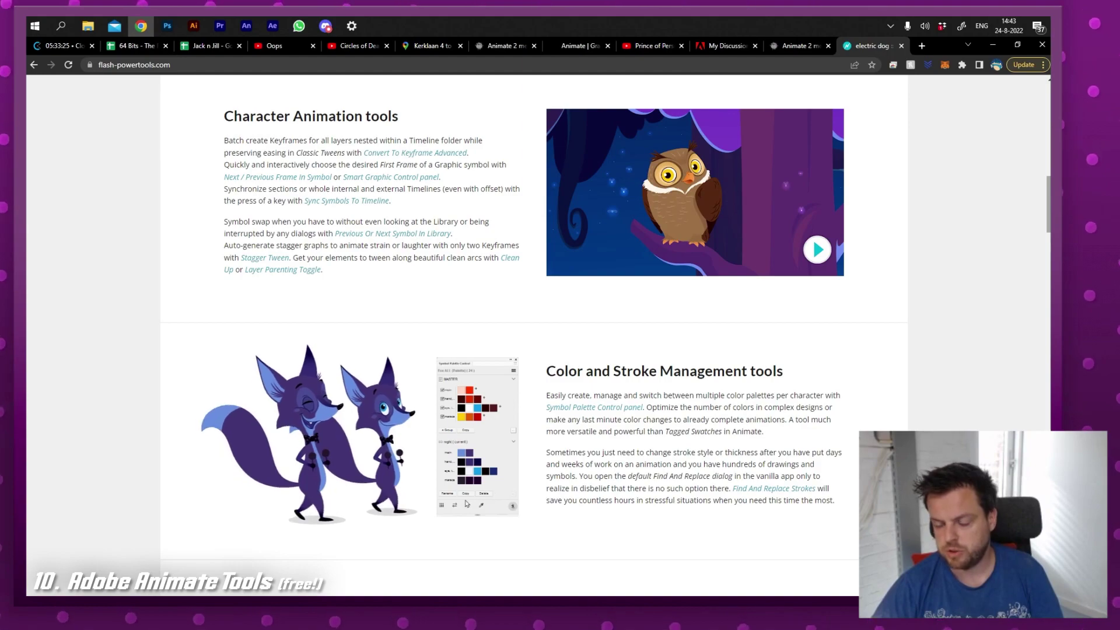
pyautogui.scroll(-1, 959, 270)
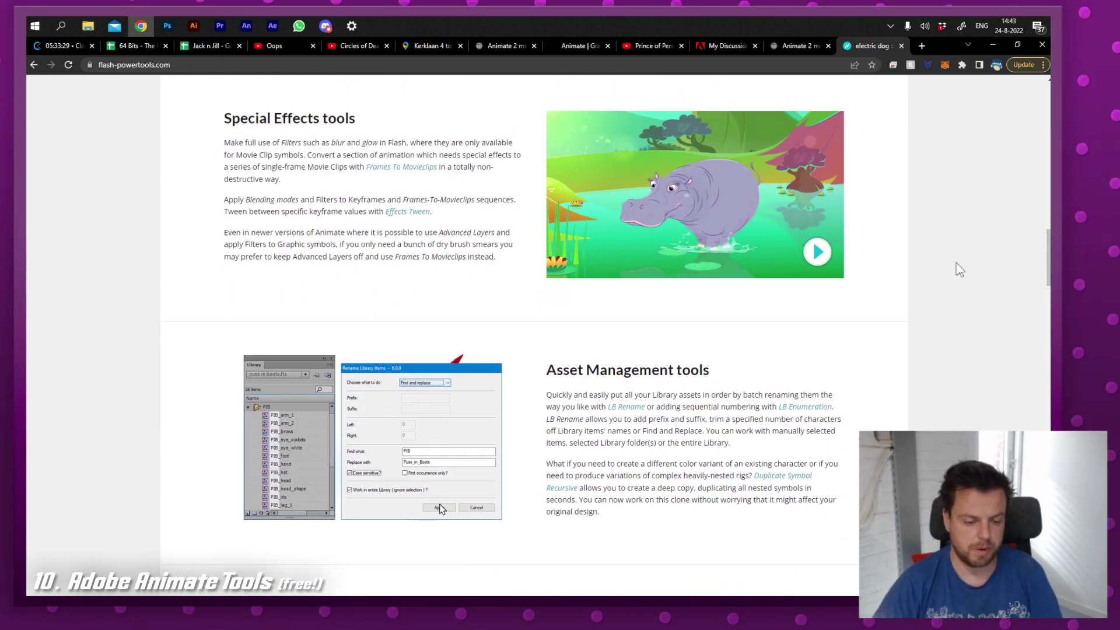
pyautogui.scroll(-1, 959, 269)
pyautogui.scroll(-7, 448, 466)
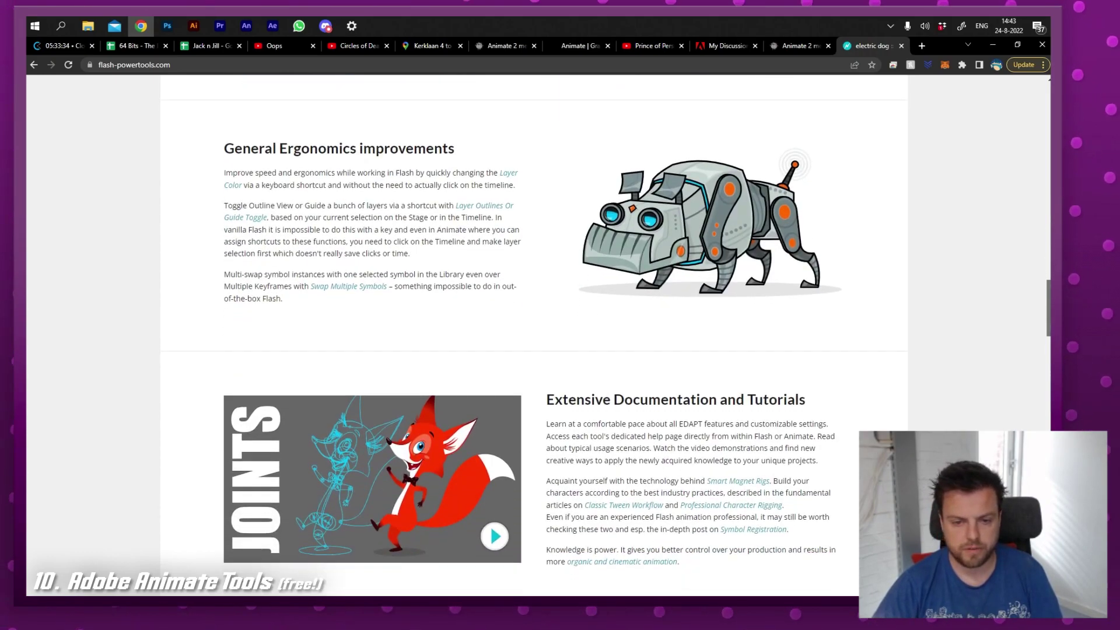